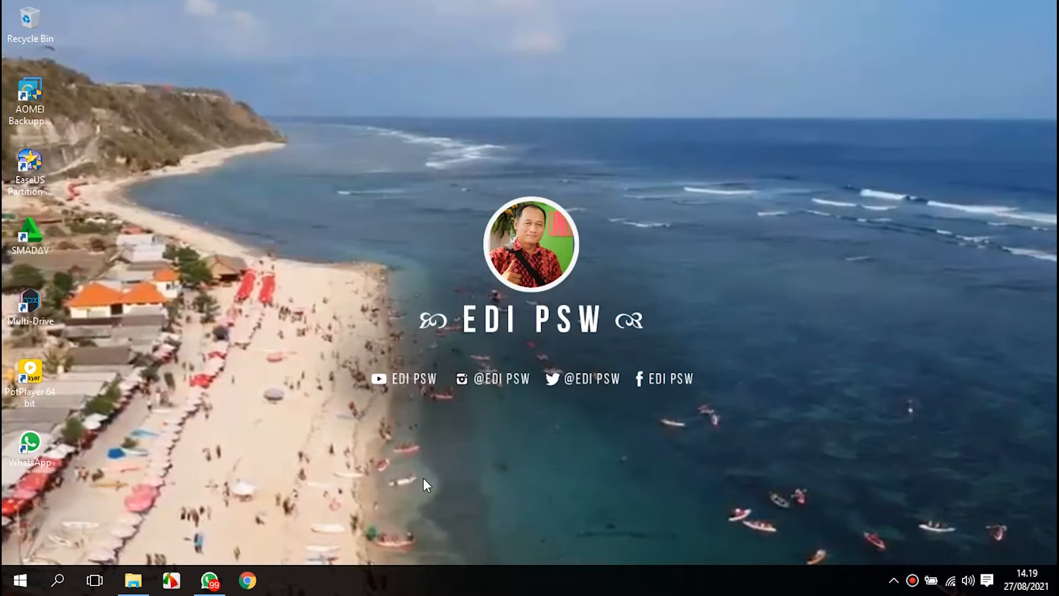
Step: Switch to Chrome and open the classwork page (Tugas kelas) of the PKWU X IPA-1 class in Google Classroom
left_click(247, 580)
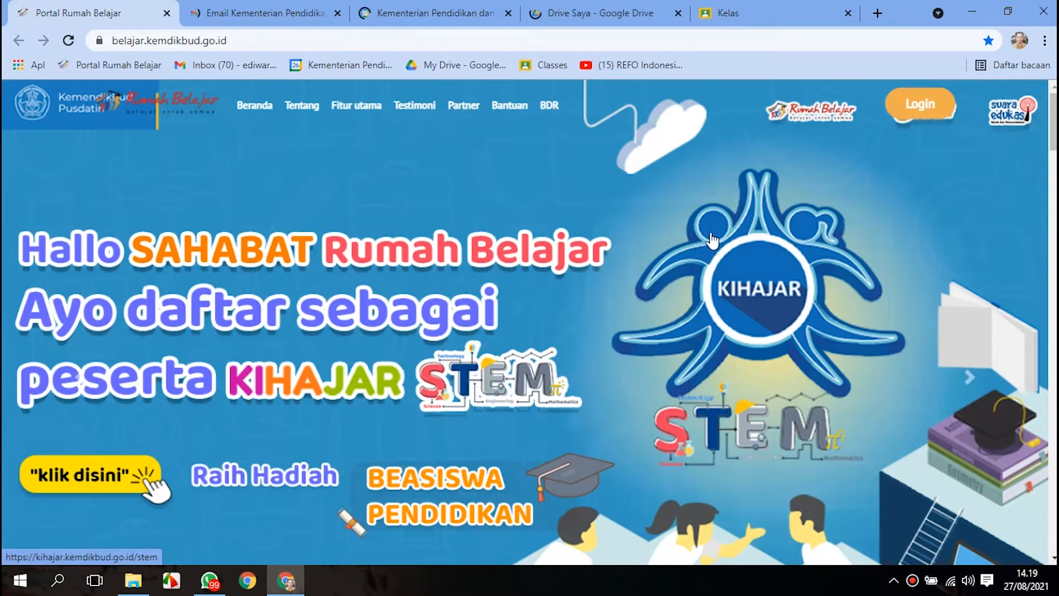
left_click(740, 10)
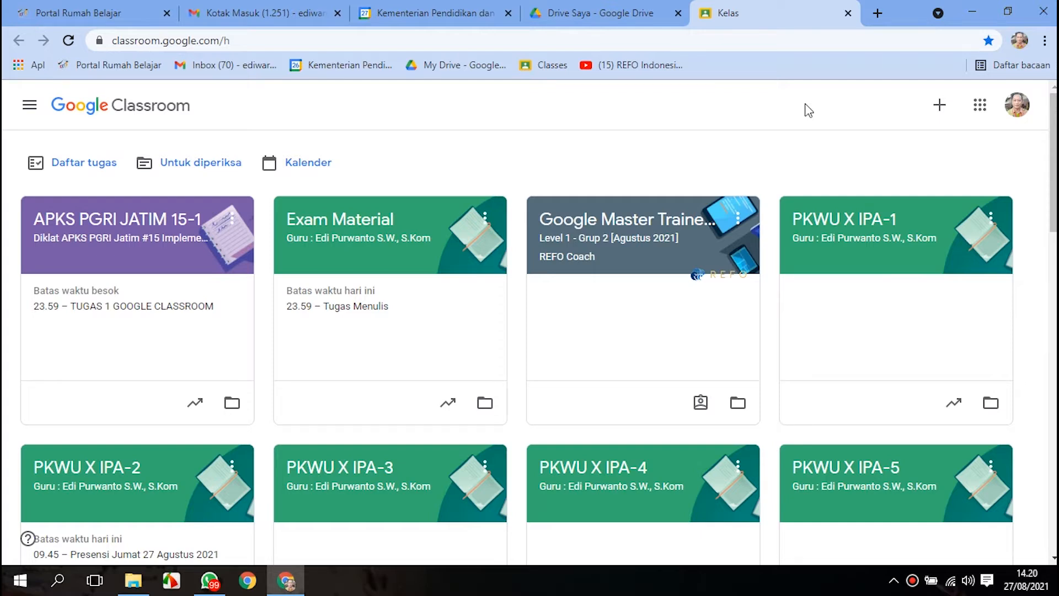
left_click(877, 219)
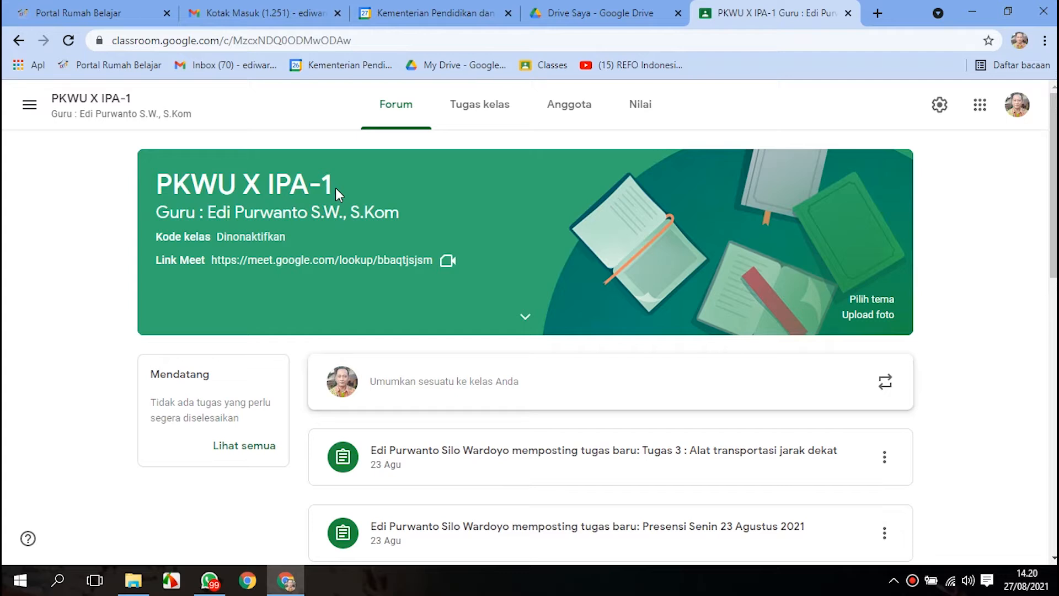
left_click(481, 111)
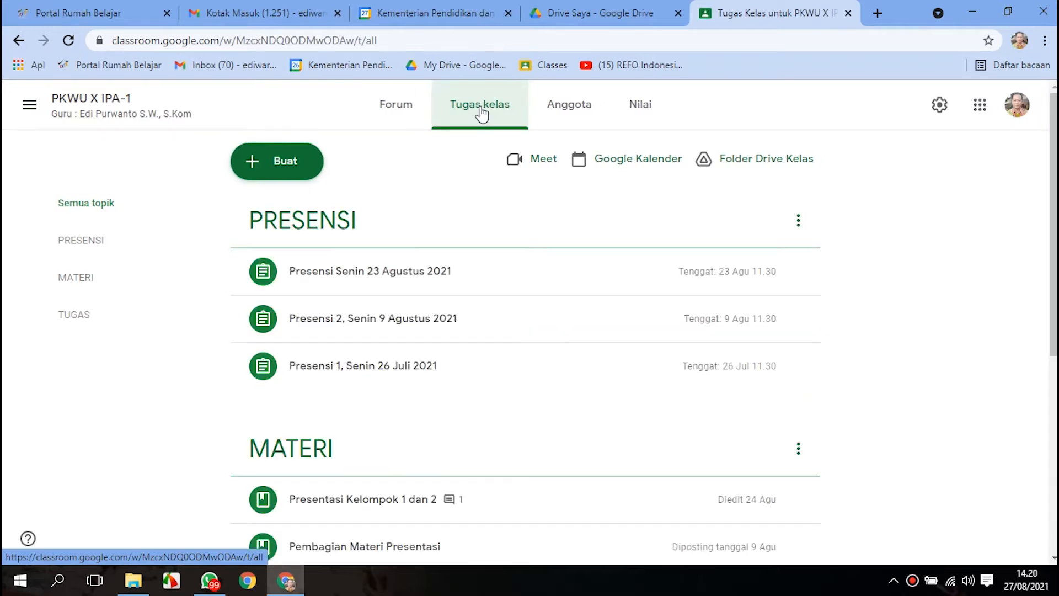
Step: Create a new Materi post with the title "Transportasi dan Logistik"
left_click(288, 167)
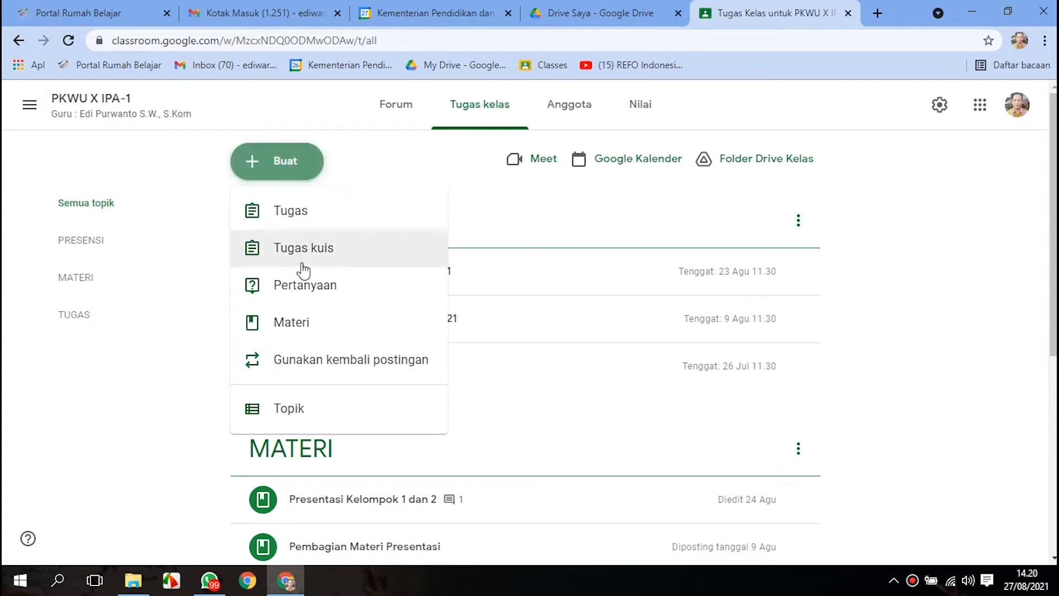
left_click(310, 324)
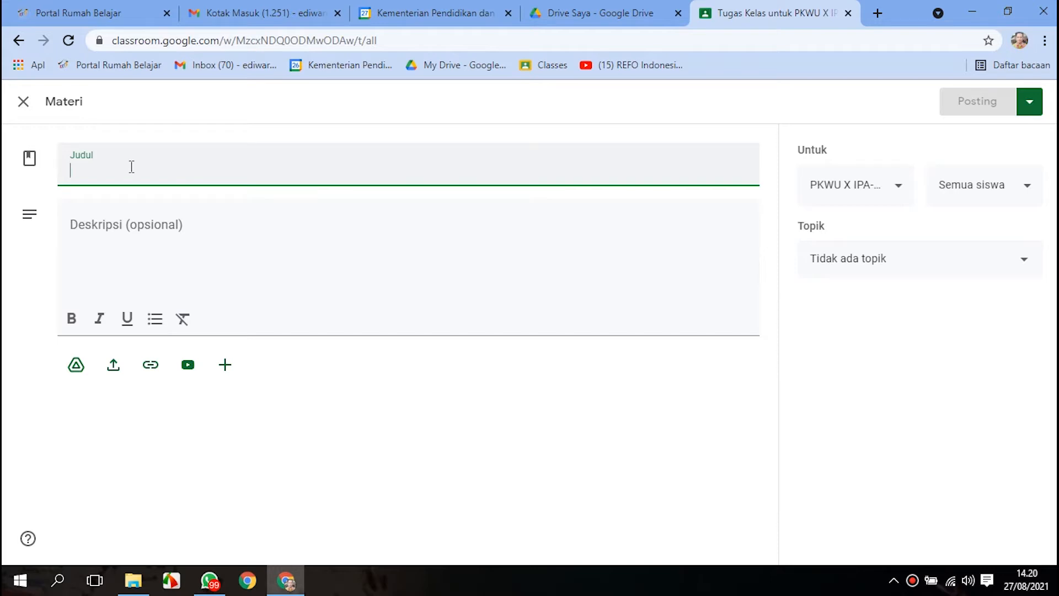
type("Transporta")
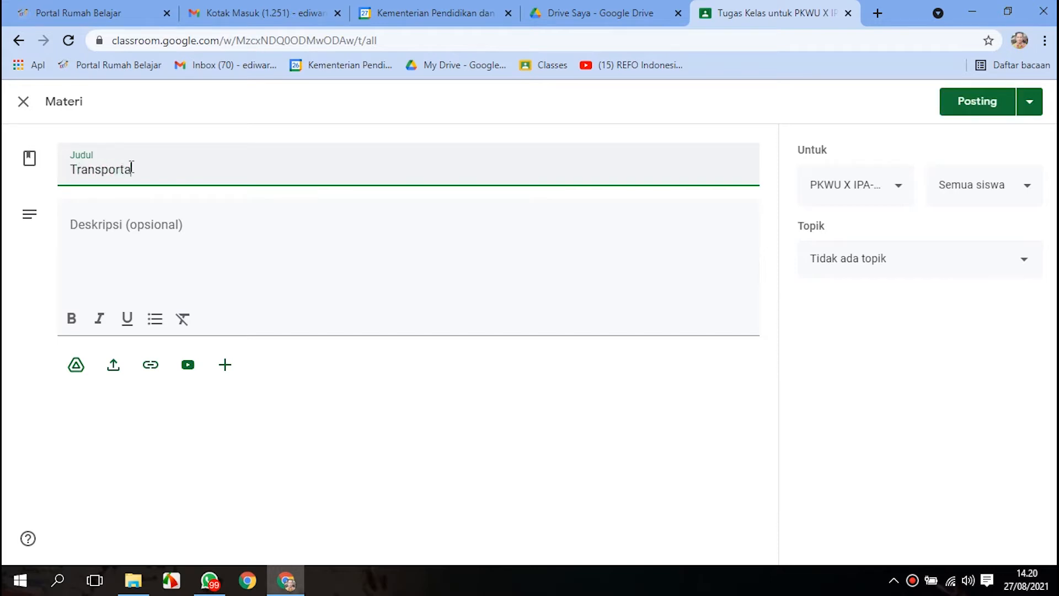
type("si dan Logistik")
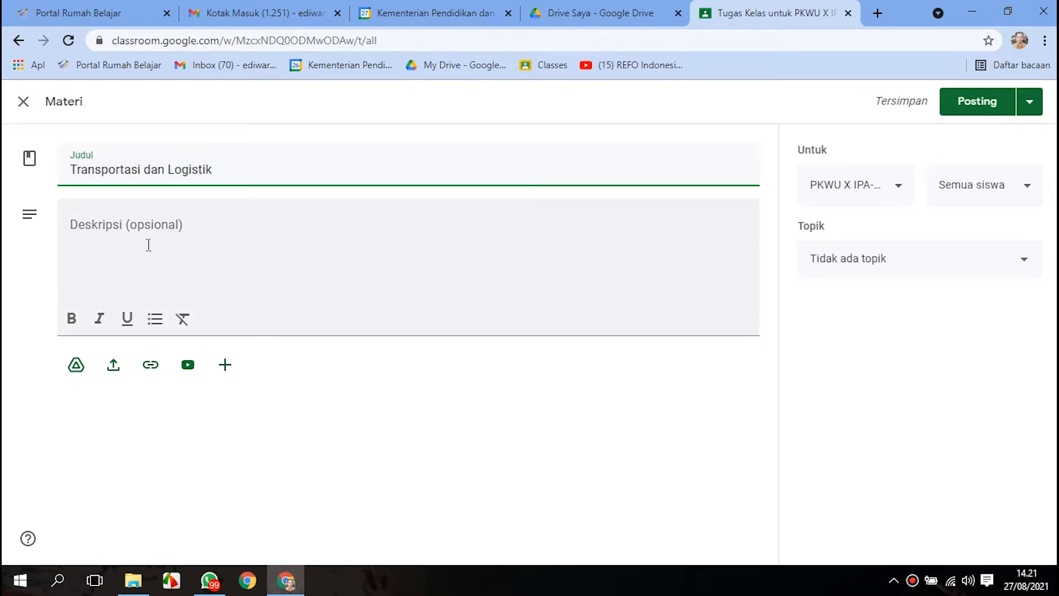
Step: Enter the material's description "Silakan pelajari materi transportasi dan logistik melalui tautan beikut!"
left_click(223, 236)
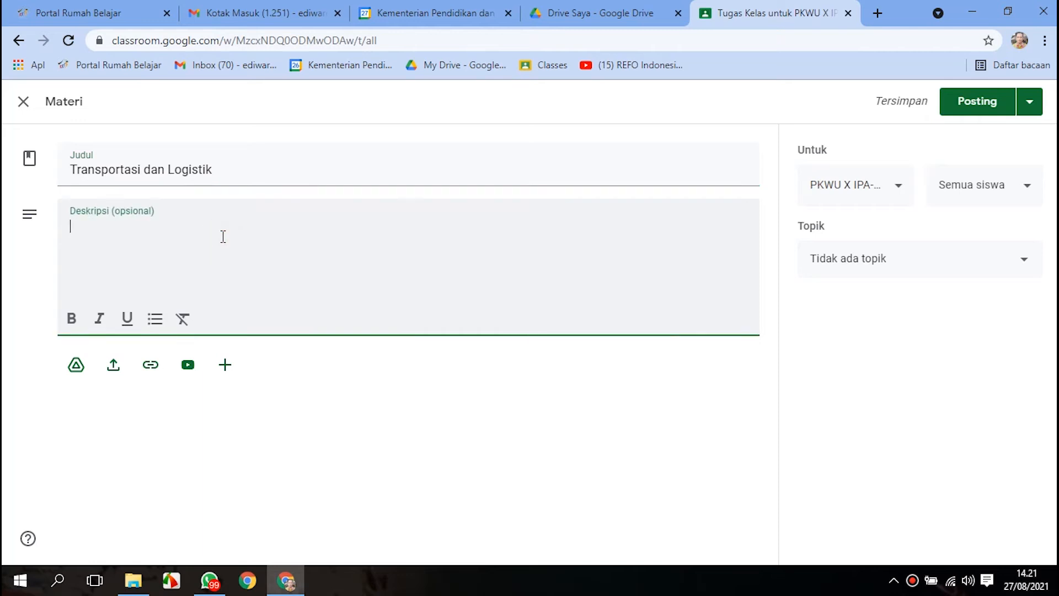
type("Silakan pelajari")
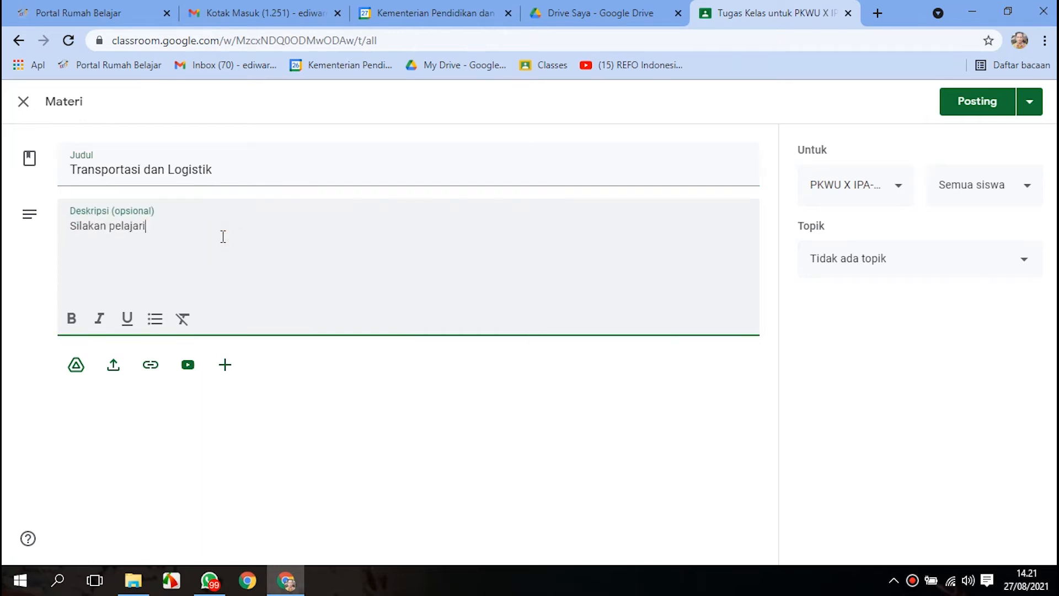
type(" materi tr")
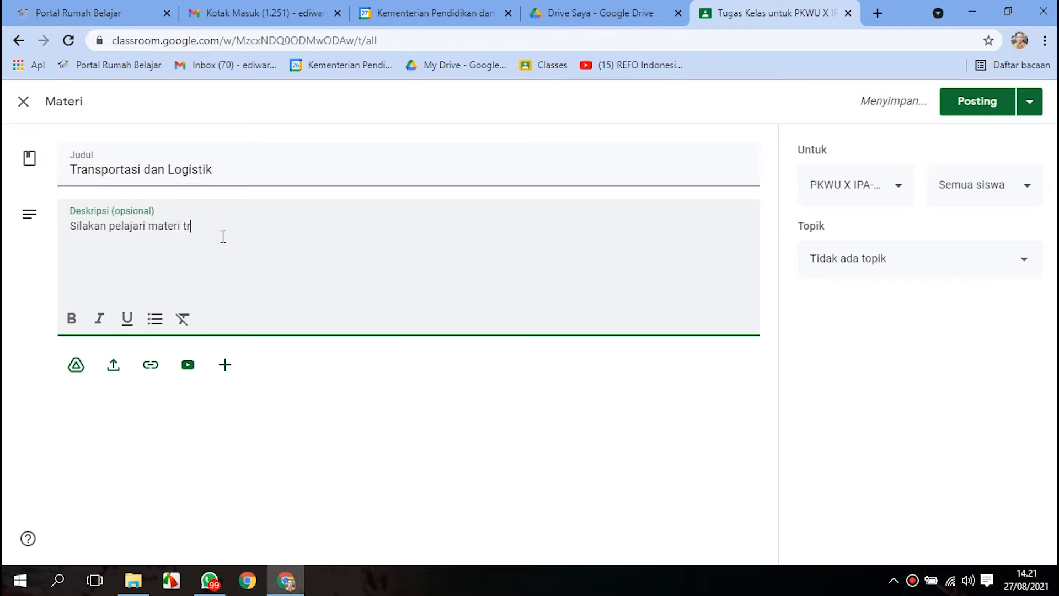
type("ansportasi dan ")
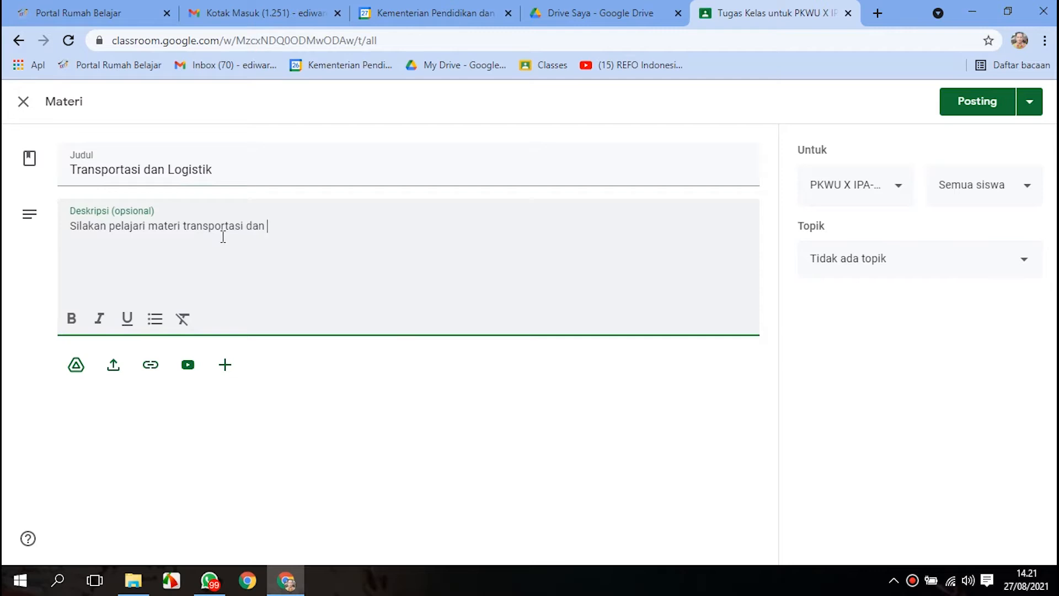
type("logistik melalui tautan bel")
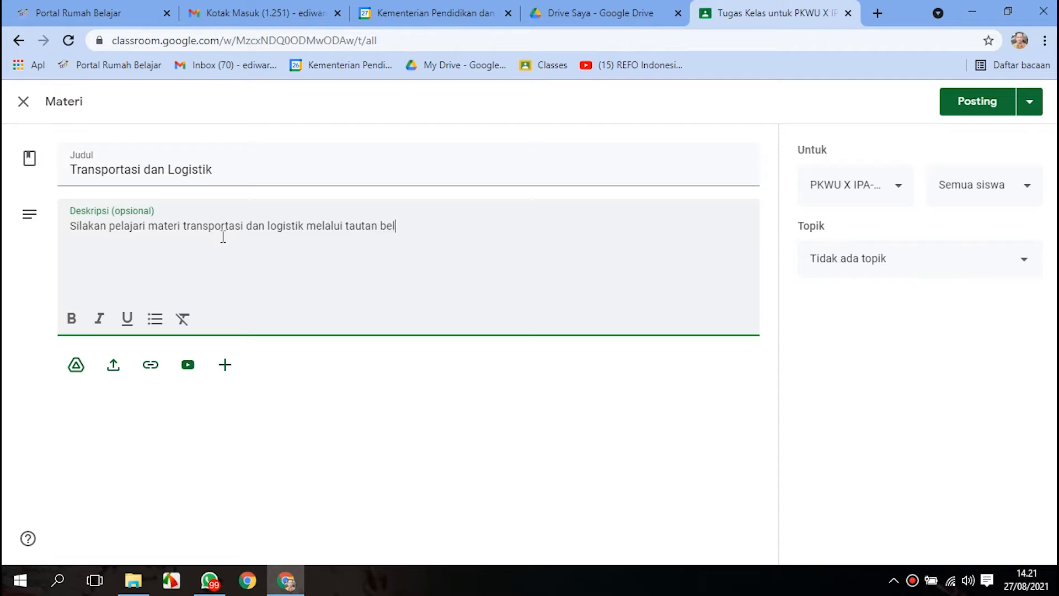
key("BackSpace")
type("ikut!")
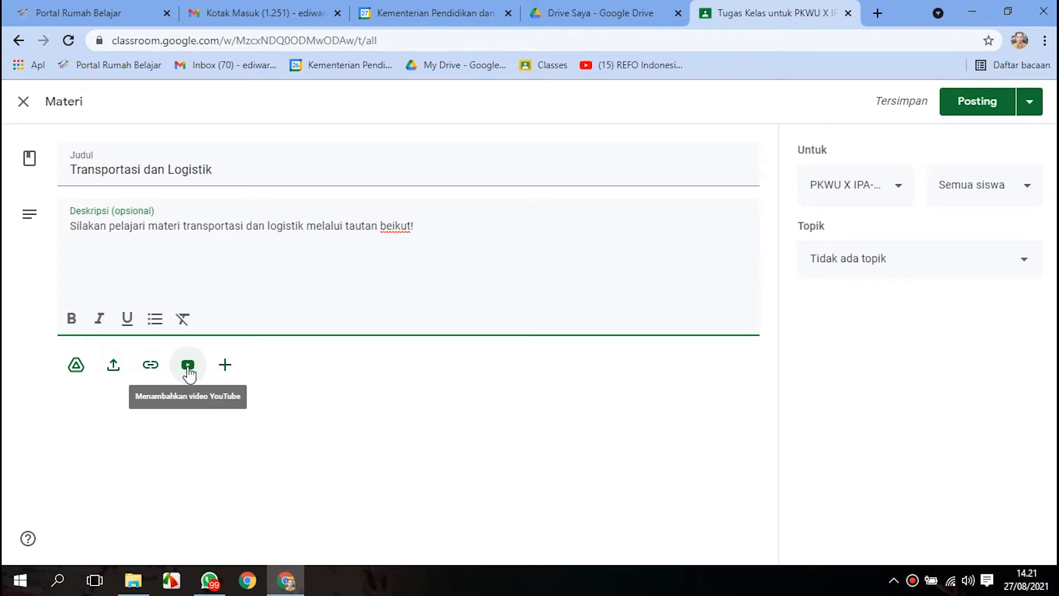
Step: Attach the Google document "Transportasi dan Logistik" from My Drive to the material
left_click(223, 368)
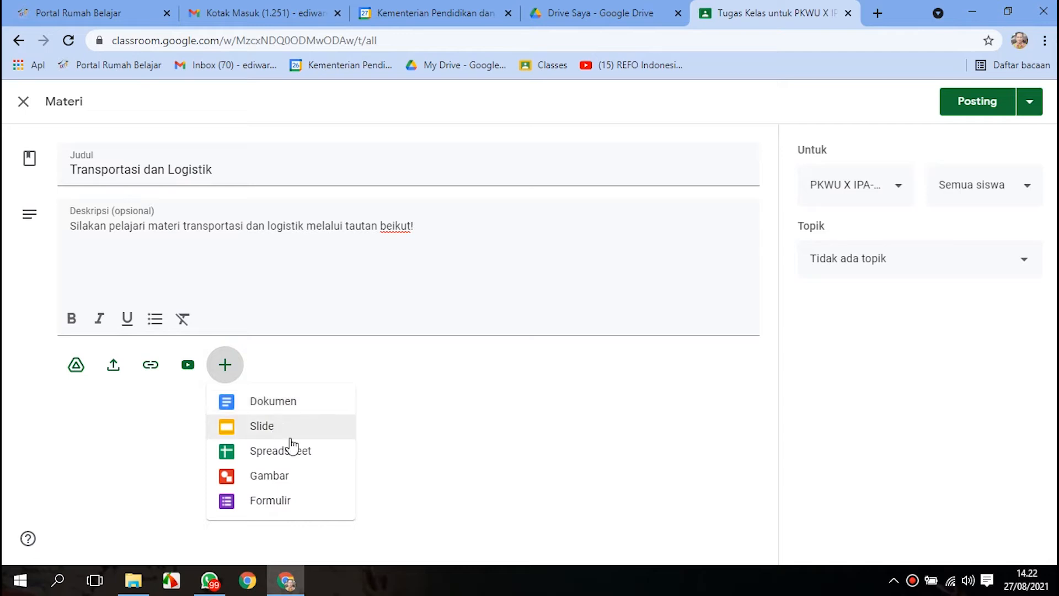
left_click(131, 401)
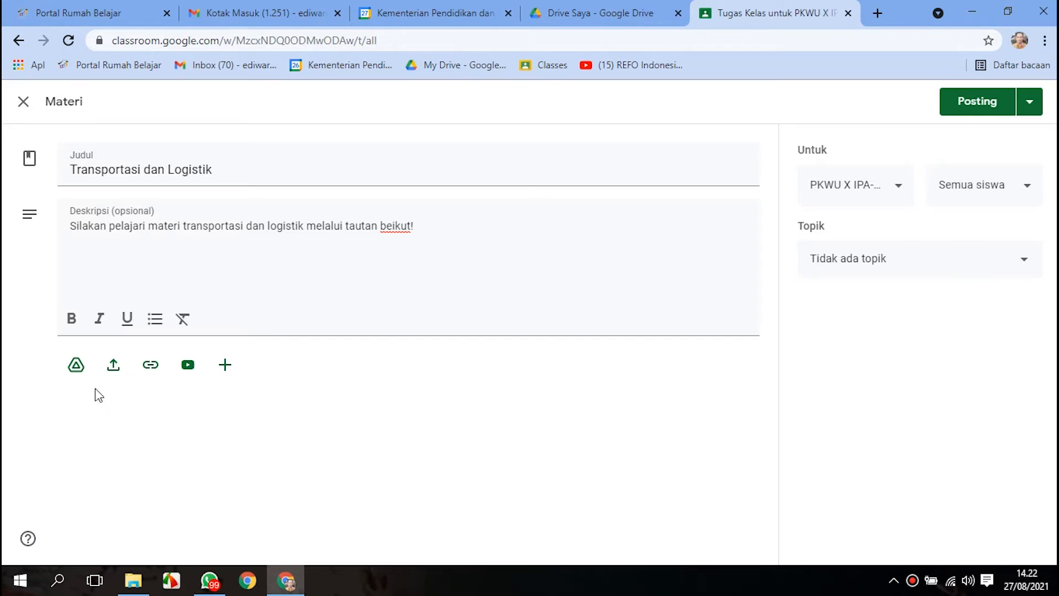
left_click(75, 366)
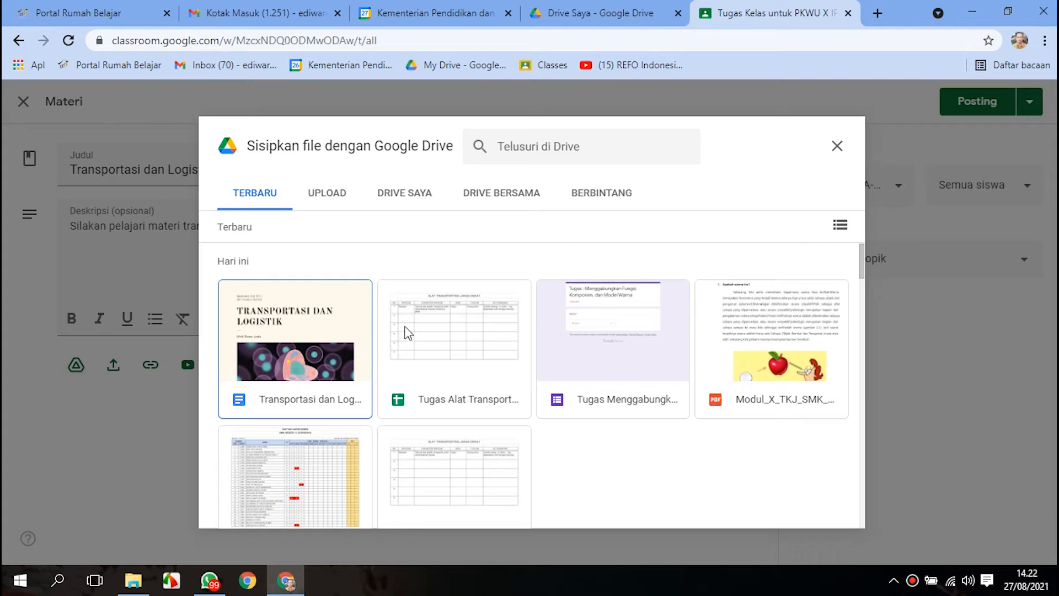
left_click(408, 199)
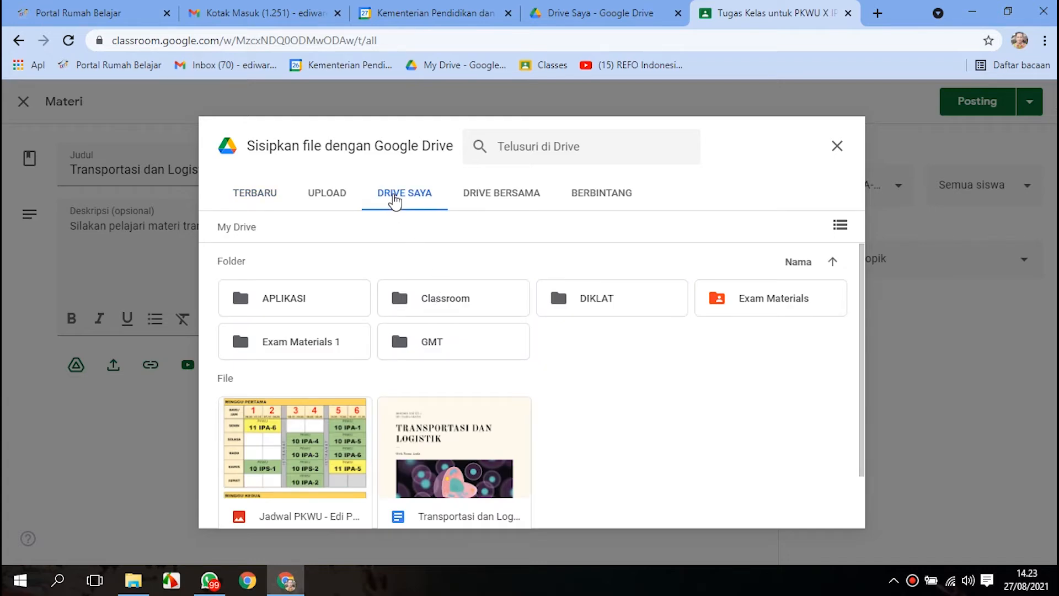
left_click(246, 199)
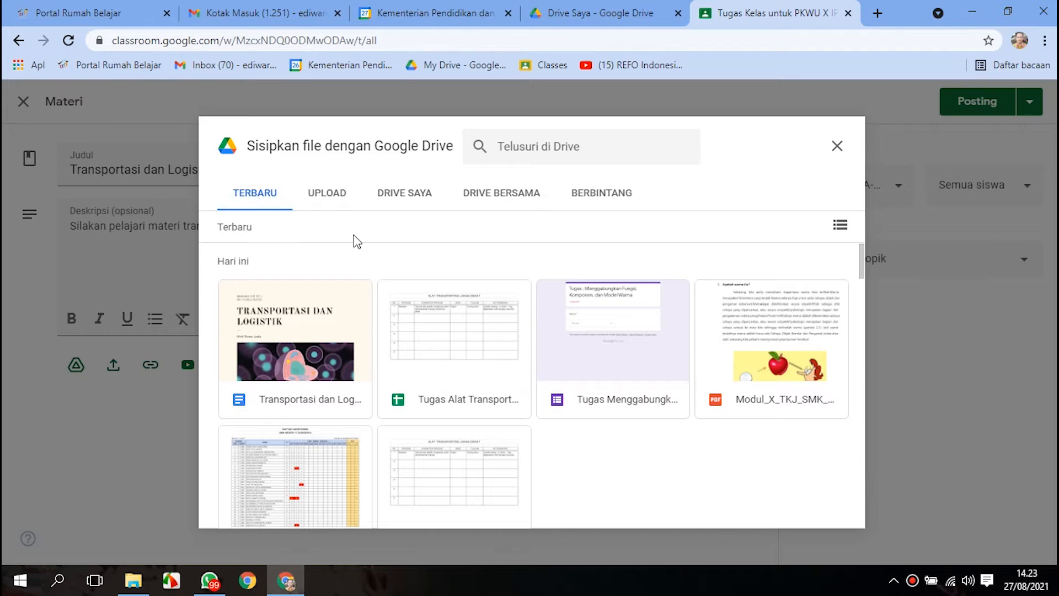
left_click(400, 199)
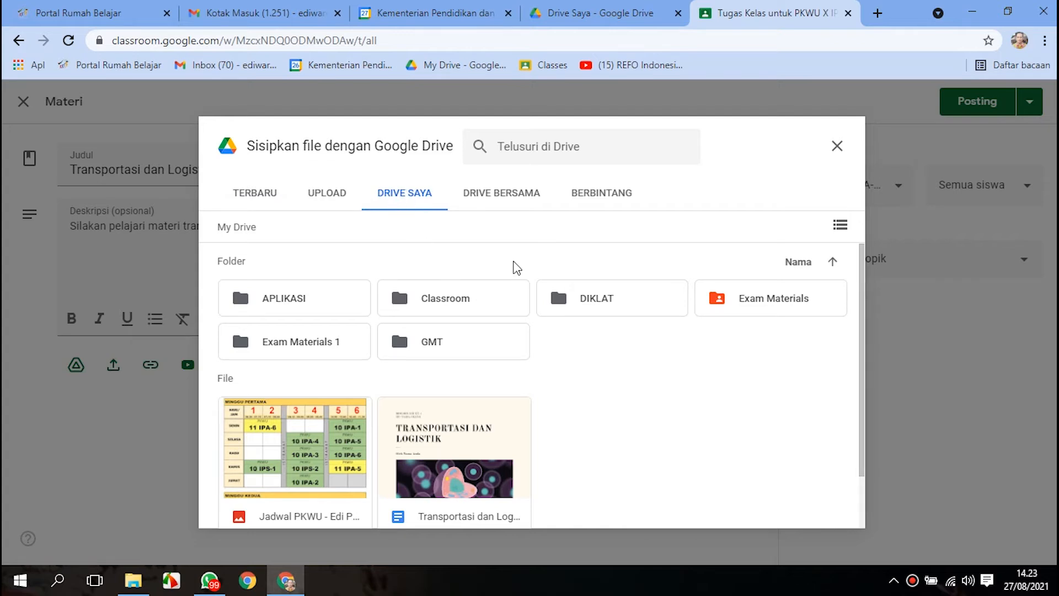
left_click(416, 205)
left_click(455, 445)
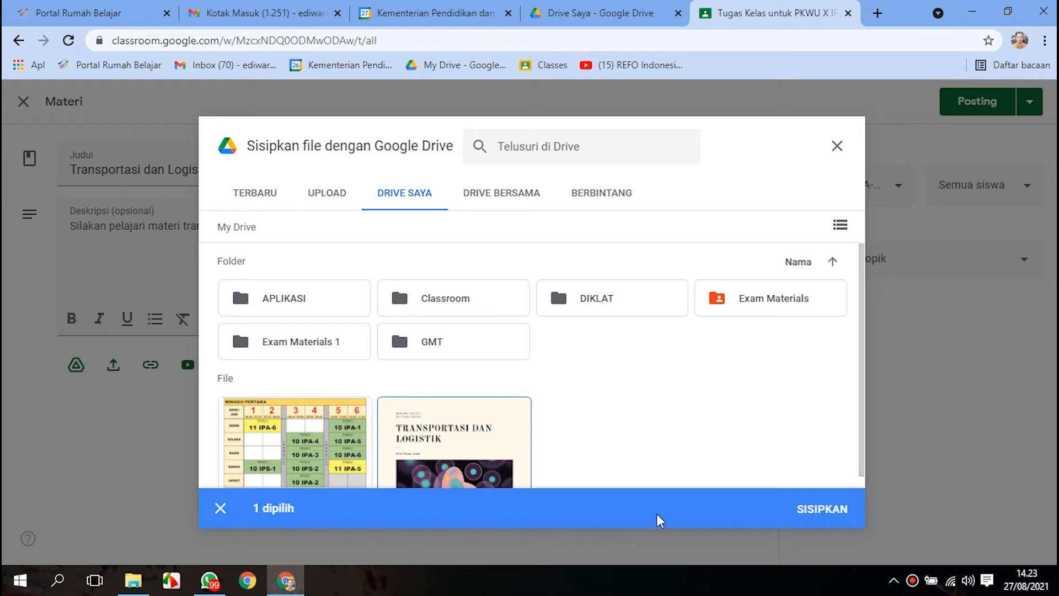
left_click(814, 509)
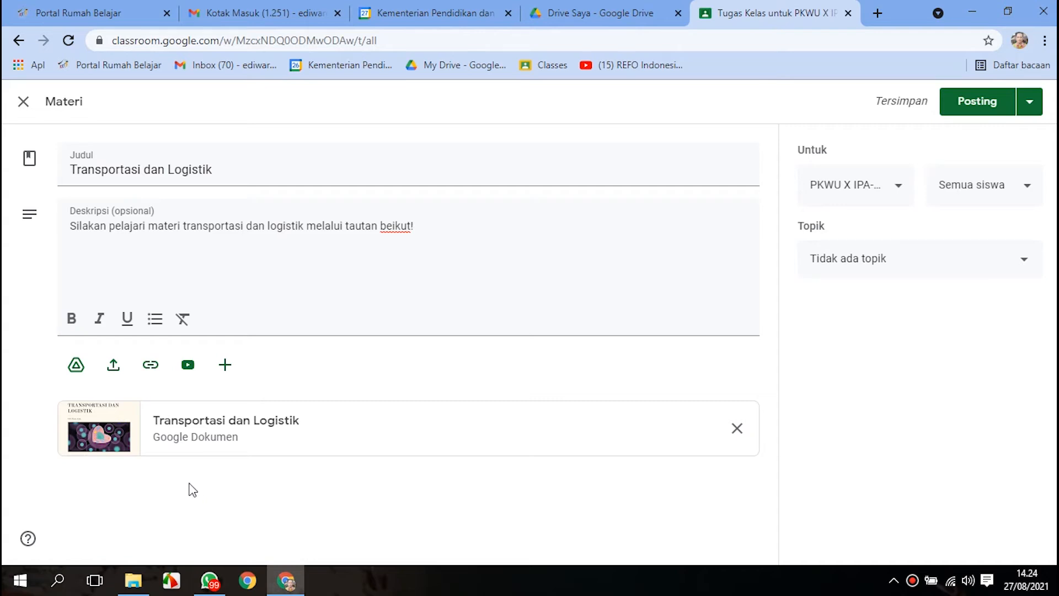
Step: Upload "Perencanaan Usaha Produk Teknologi Transportasi dan Logistik.pdf" from the computer's Downloads folder as an attachment to the material
left_click(115, 366)
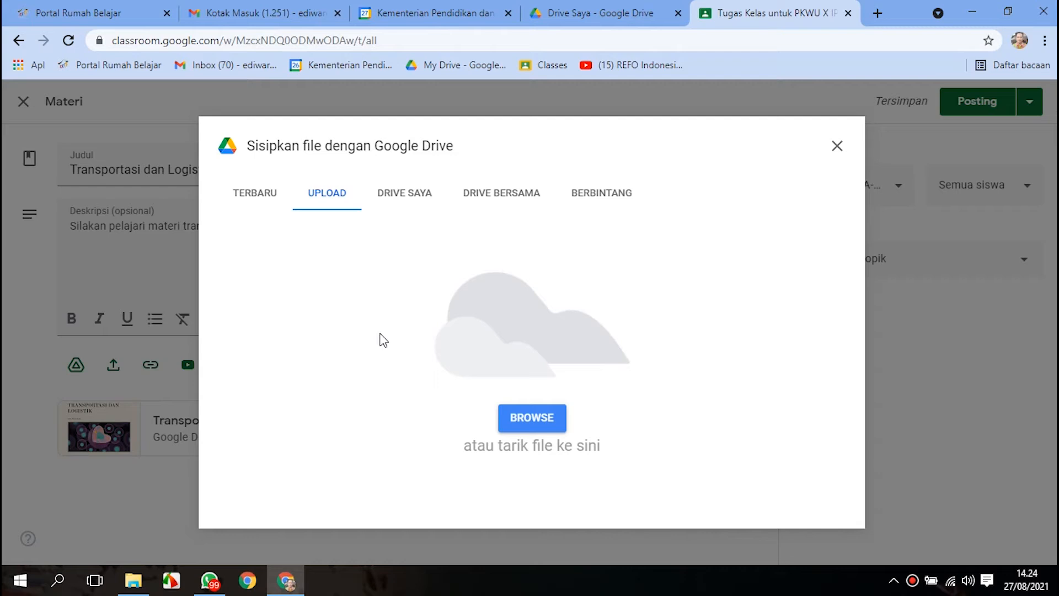
left_click(535, 418)
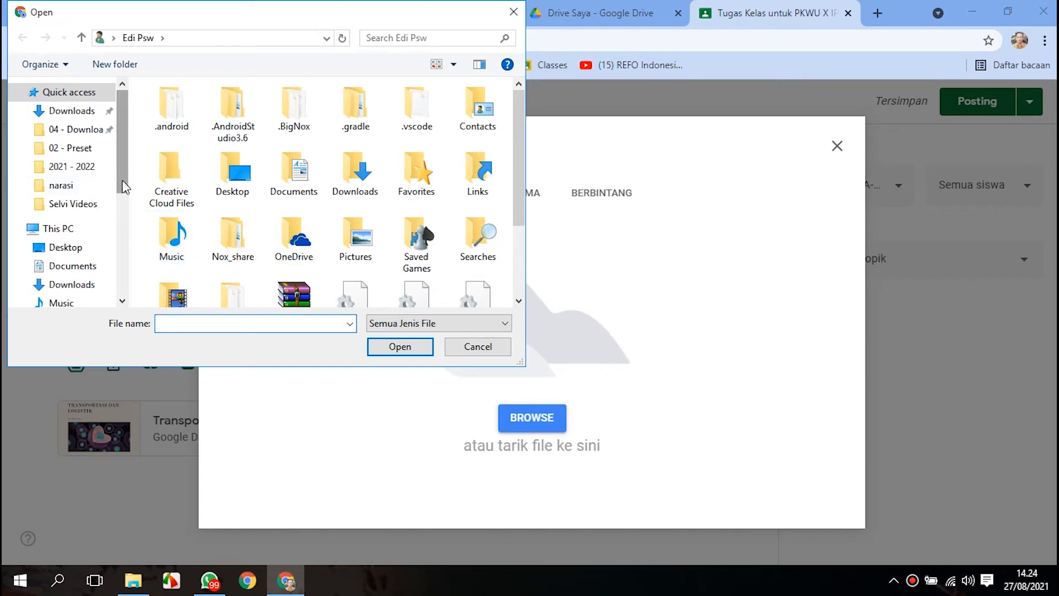
left_click(70, 285)
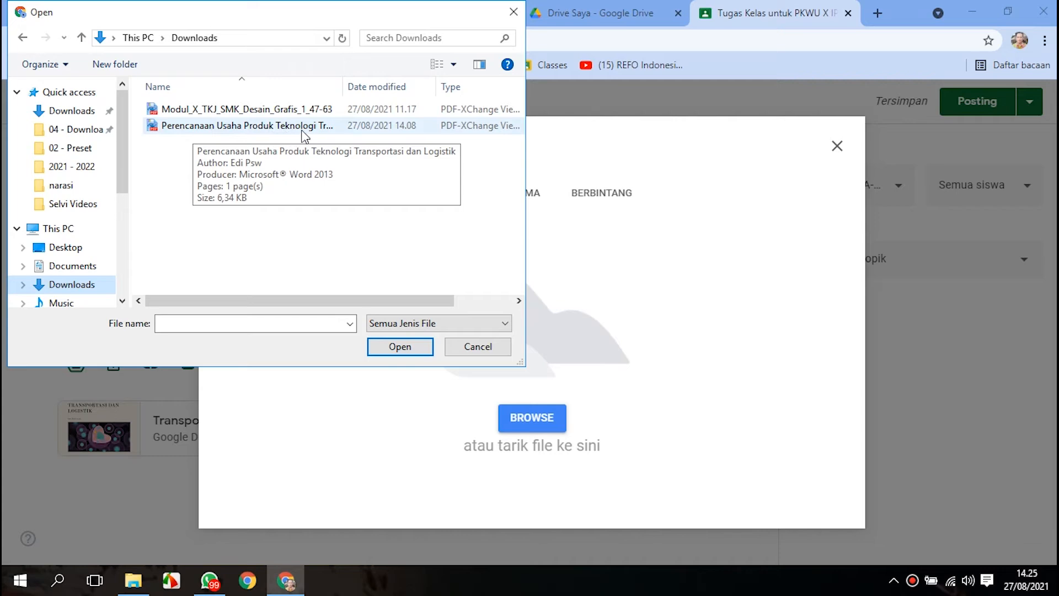
left_click(204, 128)
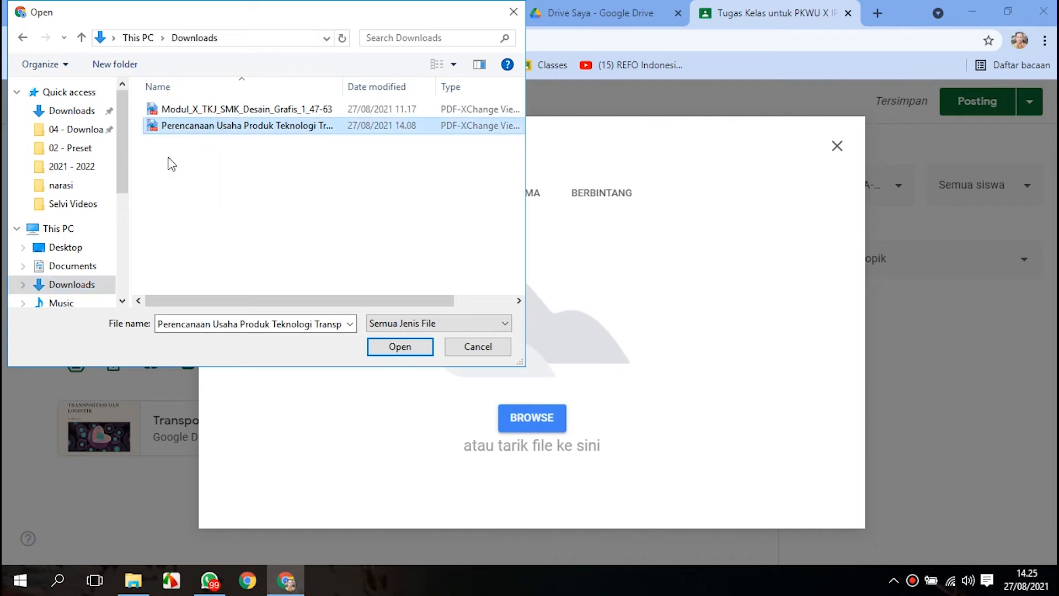
left_click(386, 349)
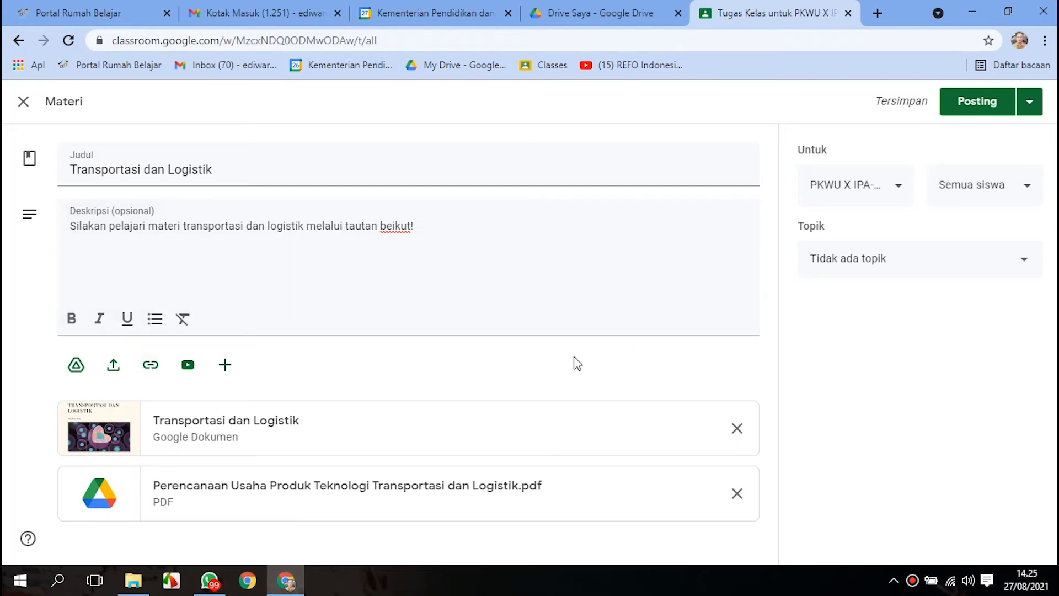
Step: Search Google for "transportasi dan logistik prakarya" in a new tab and open the pustakabelajar.com article "Materi Wirausaha Produk Teknologi Transportasi dan Logistik"
left_click(880, 16)
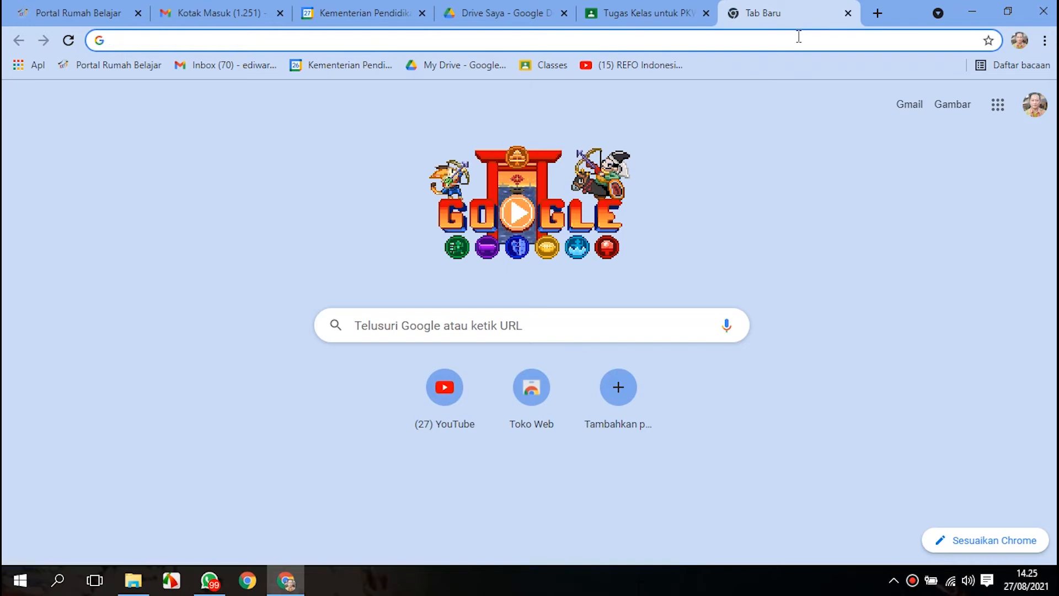
type("transpo")
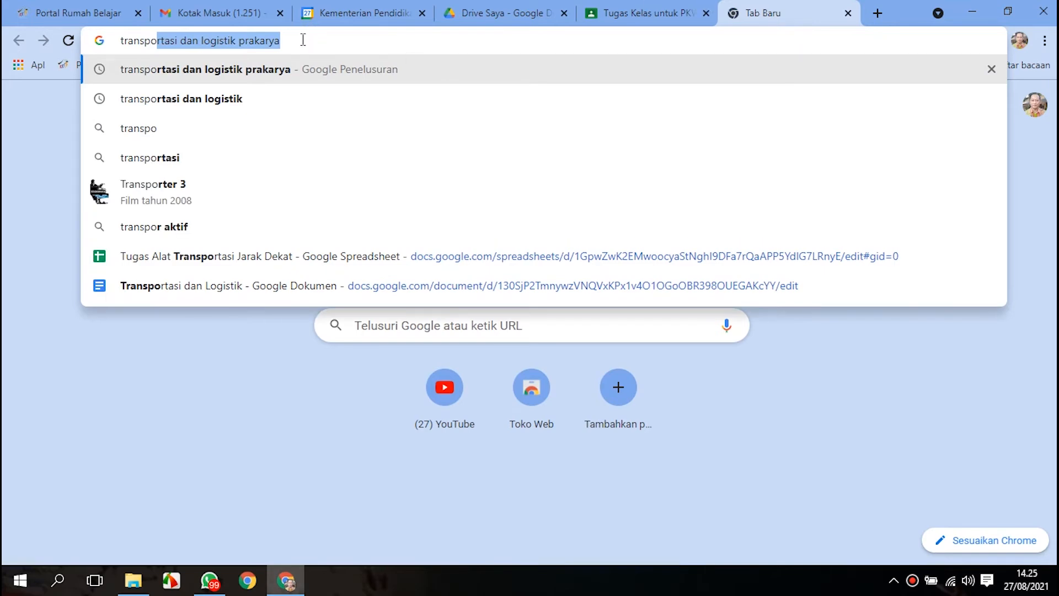
key("Return")
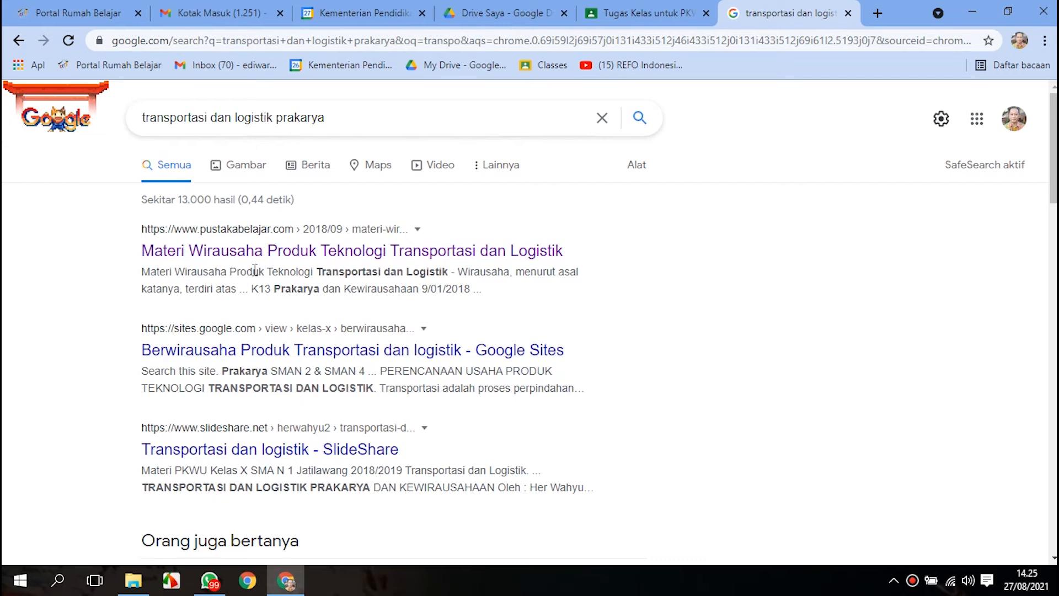
left_click(208, 252)
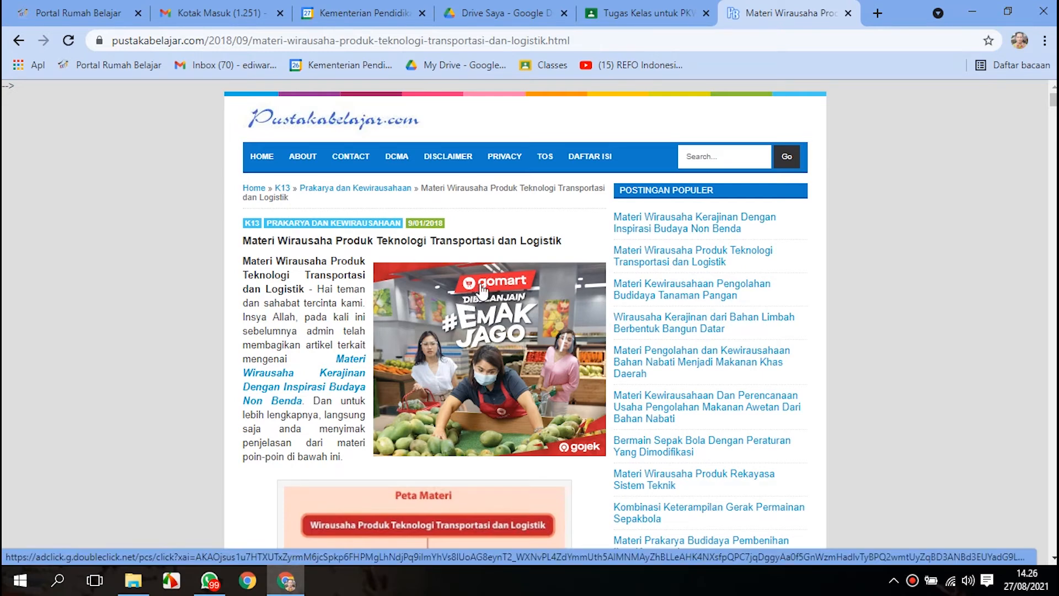
Step: Copy the pustakabelajar.com article's web address and return to the material draft in Google Classroom
left_click(588, 40)
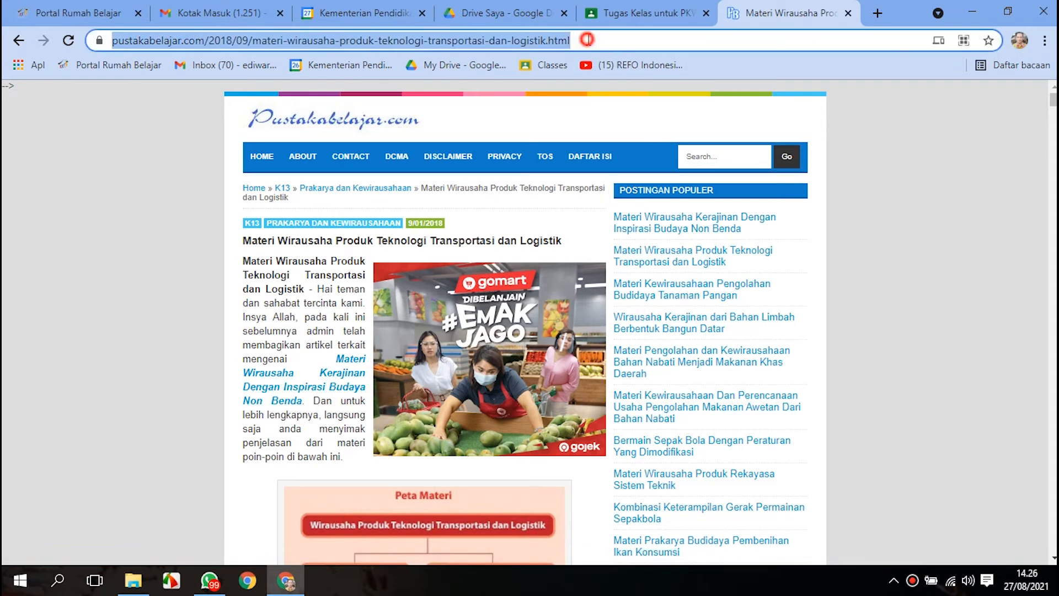
right_click(541, 36)
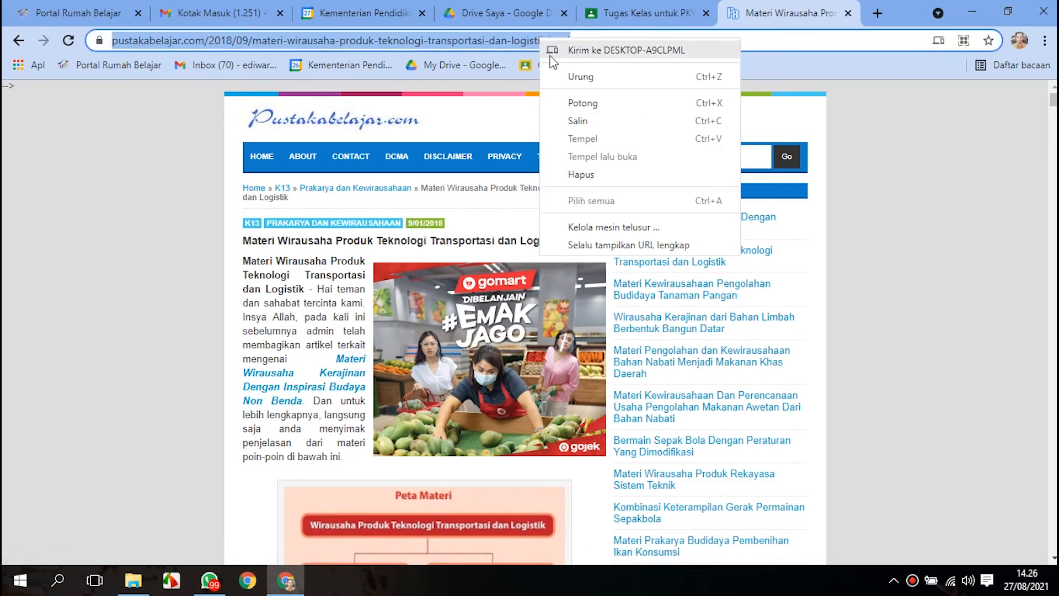
left_click(580, 123)
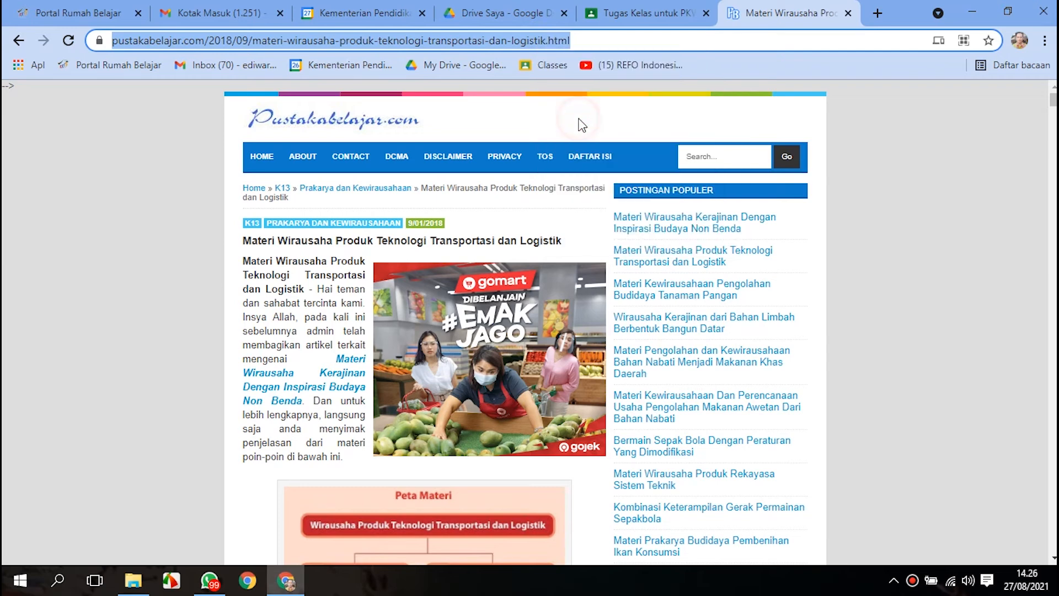
left_click(626, 8)
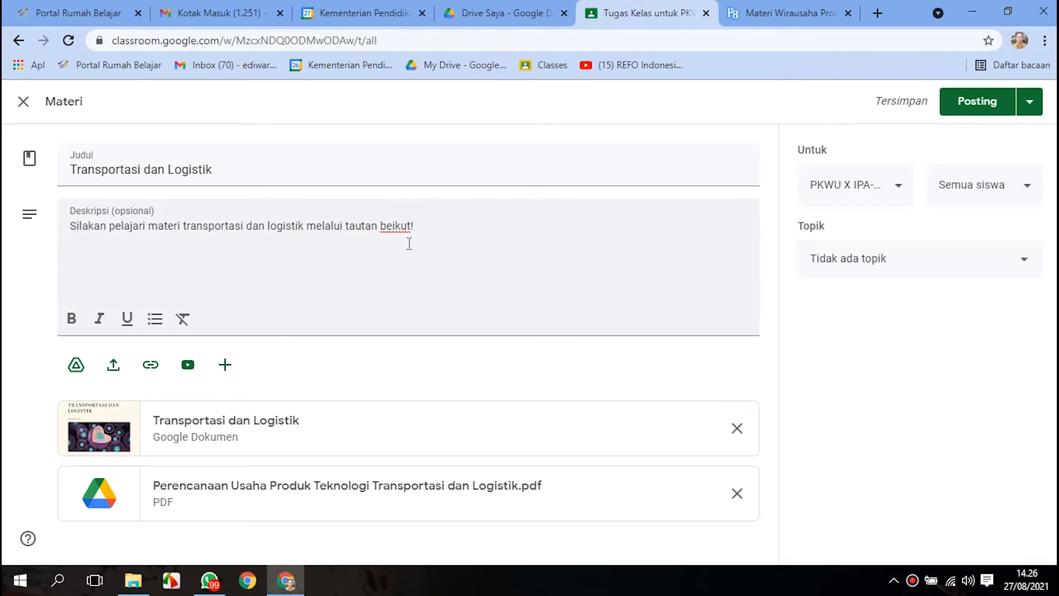
Step: Attach the copied pustakabelajar.com article address to the material as a link
left_click(149, 365)
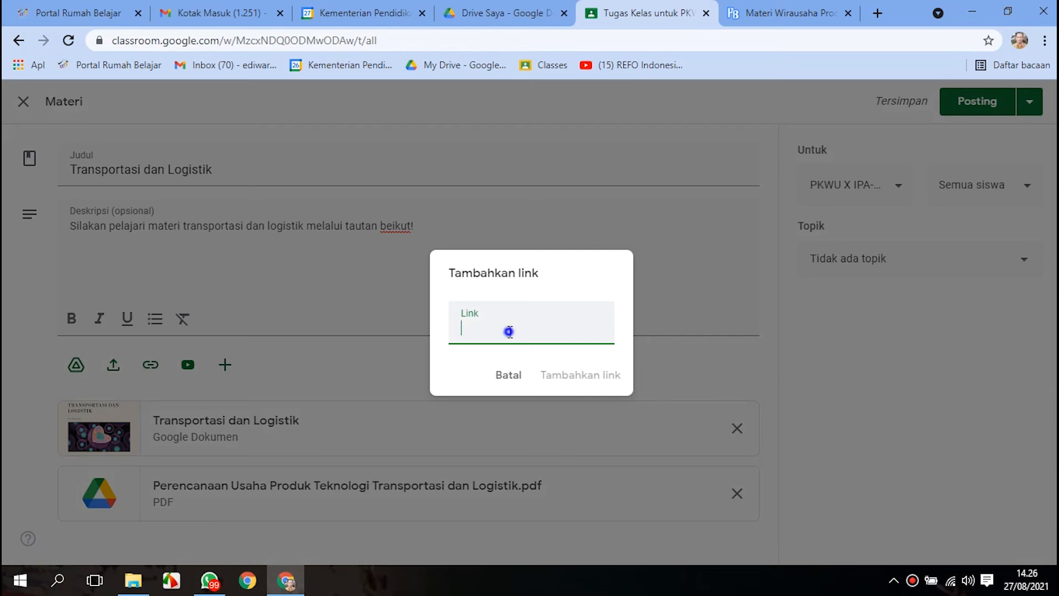
right_click(508, 332)
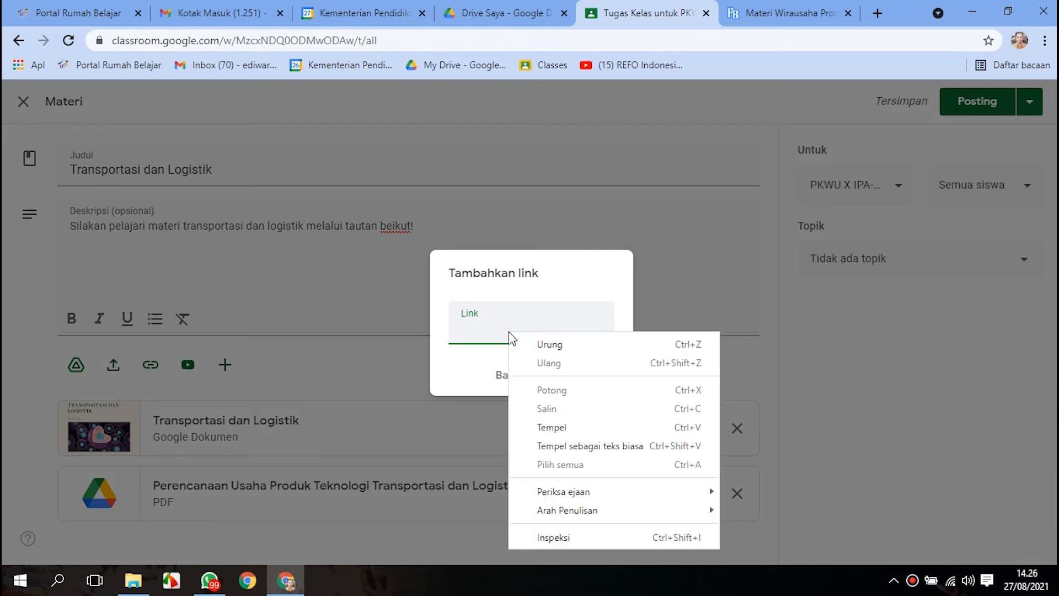
left_click(561, 427)
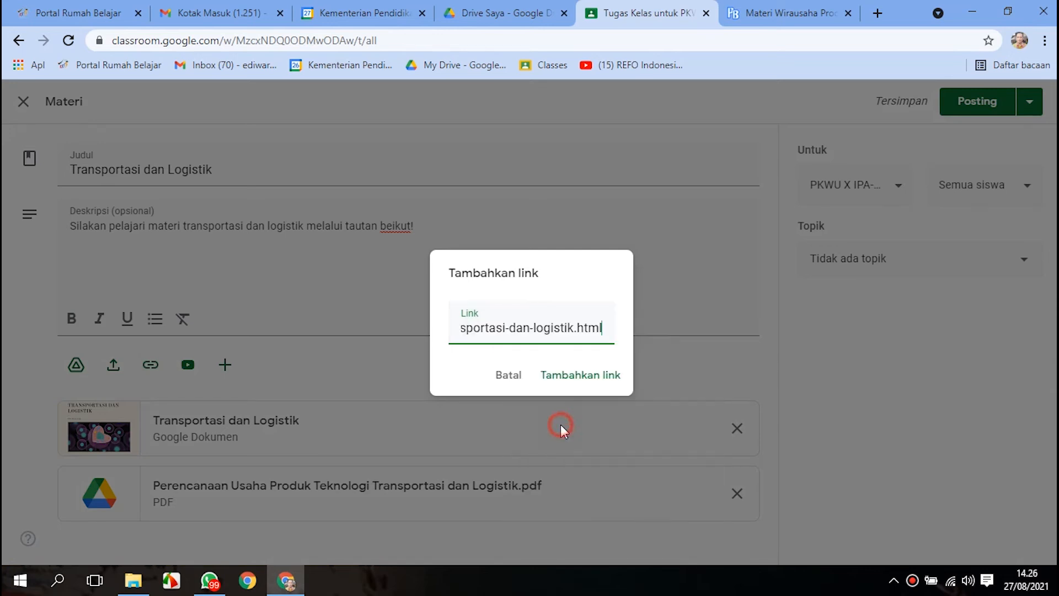
left_click(580, 377)
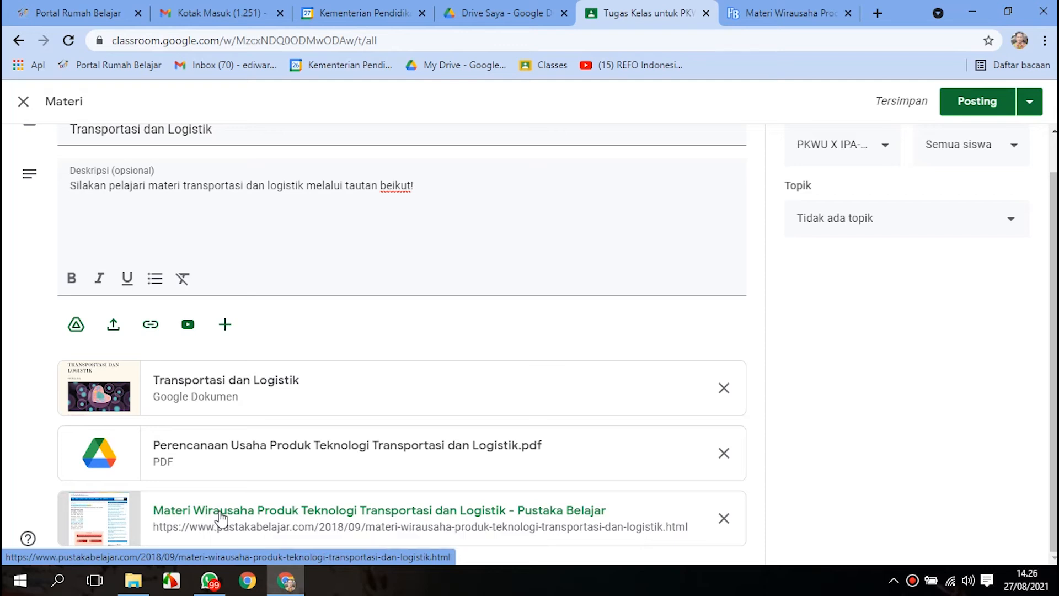
scroll(219, 515, "up", 1)
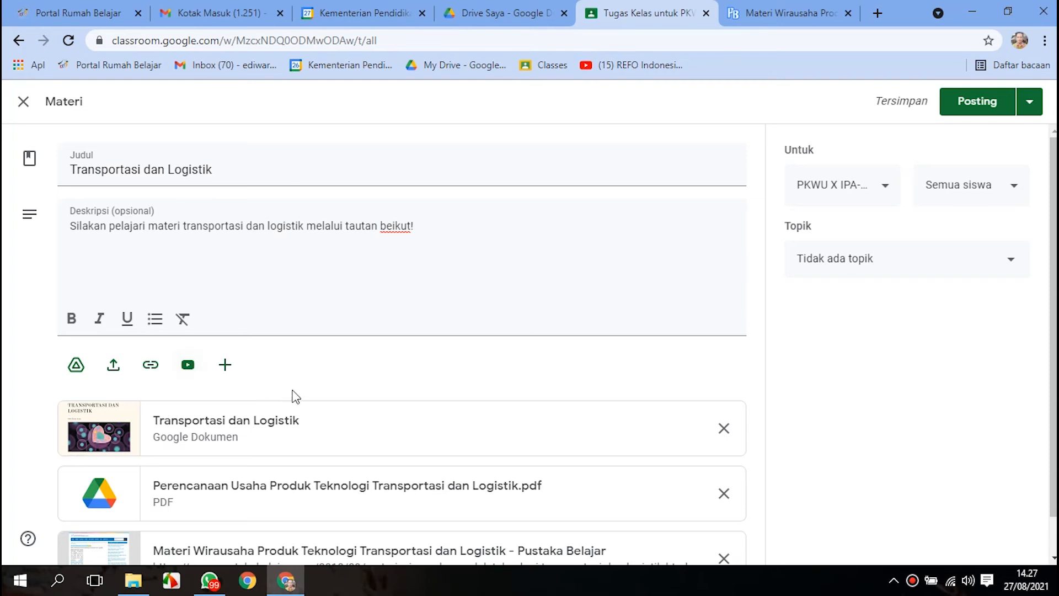
Step: Search YouTube for "transportasi dan logistik" and attach the video "Transportasi dan Logistik | PKWU Kelas X - #2" to the material
left_click(188, 366)
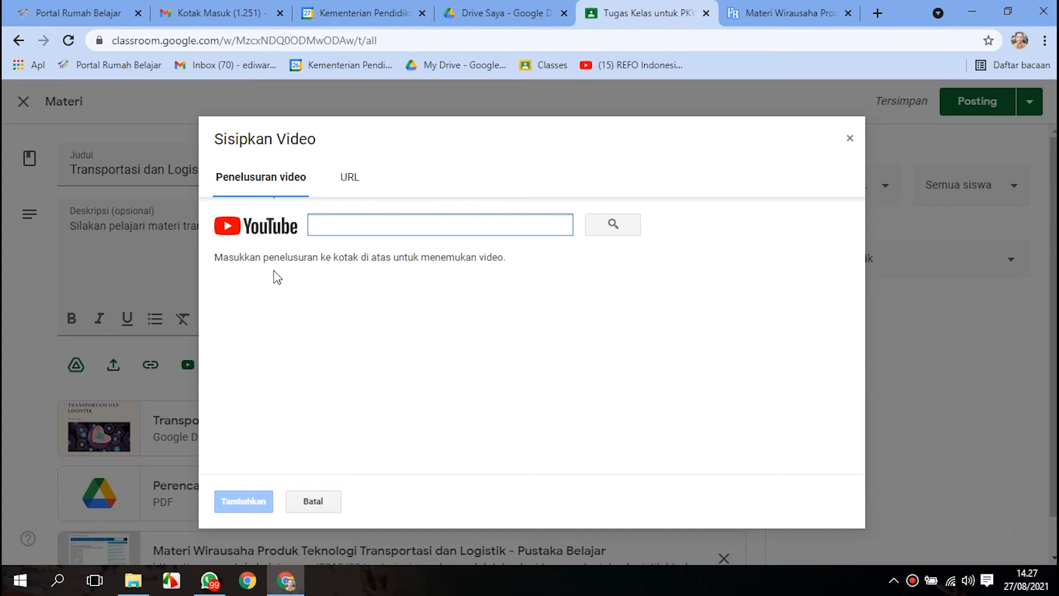
left_click(389, 229)
type("transportasi dan logistik")
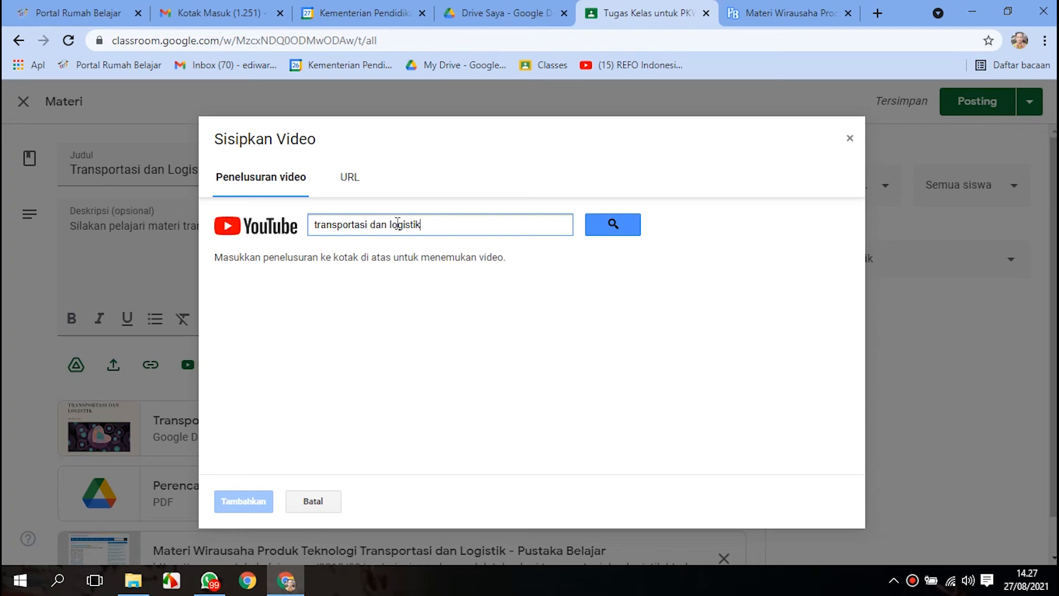
left_click(611, 227)
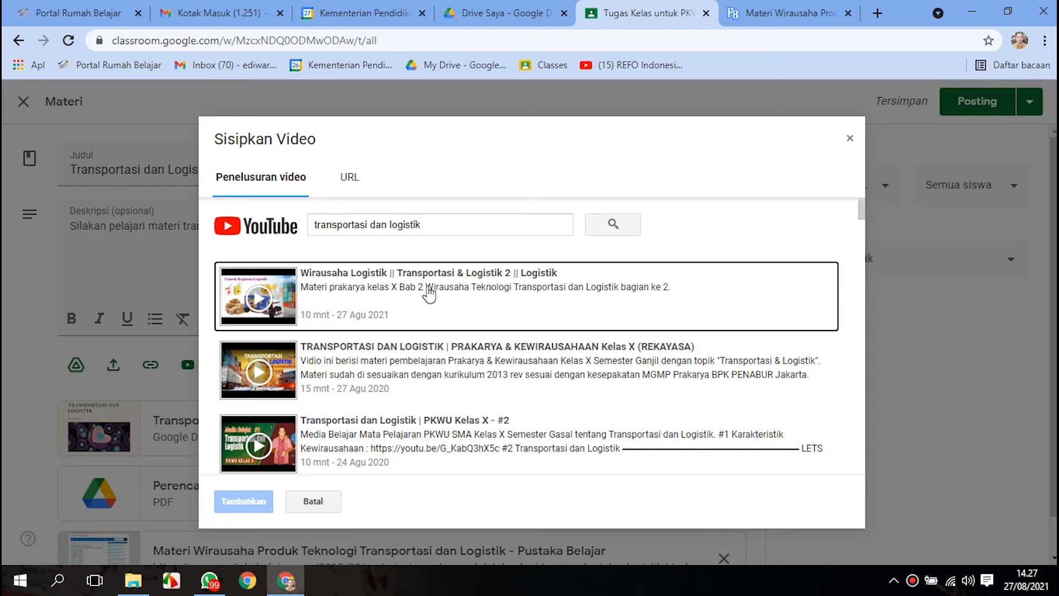
scroll(429, 295, "down", 1)
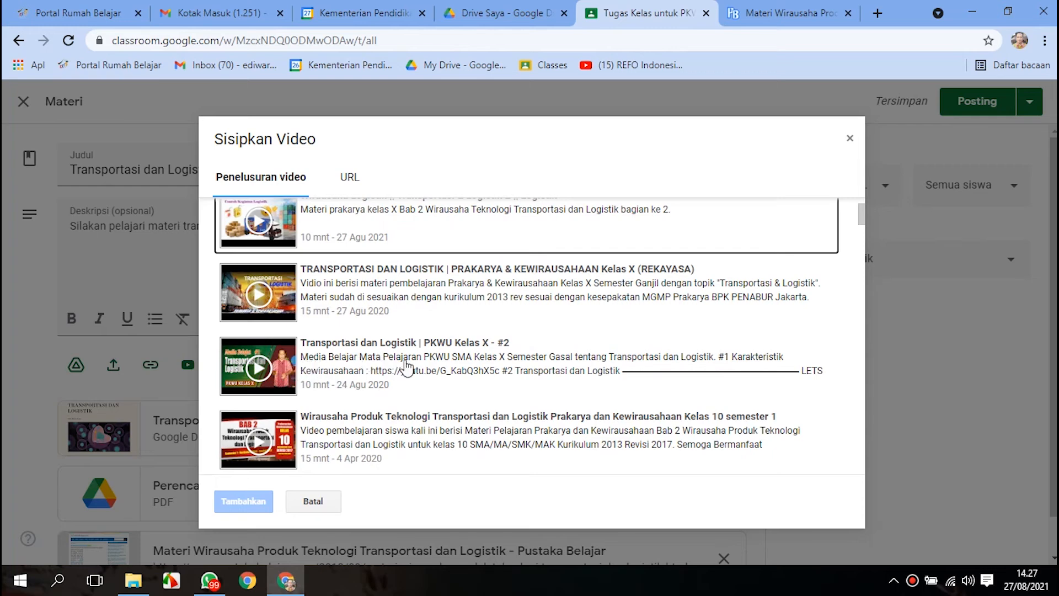
left_click(372, 362)
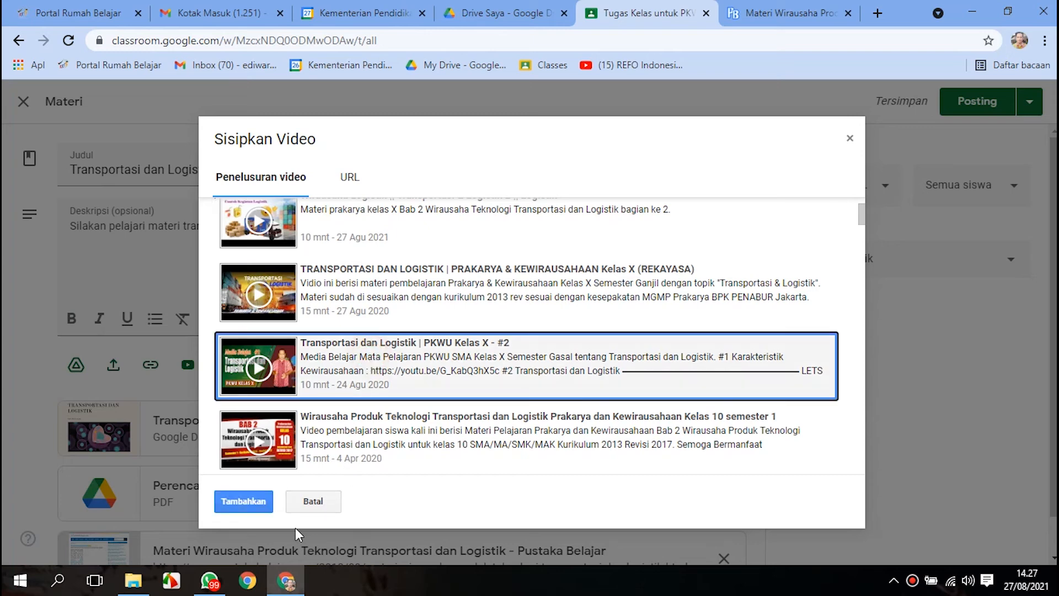
left_click(251, 500)
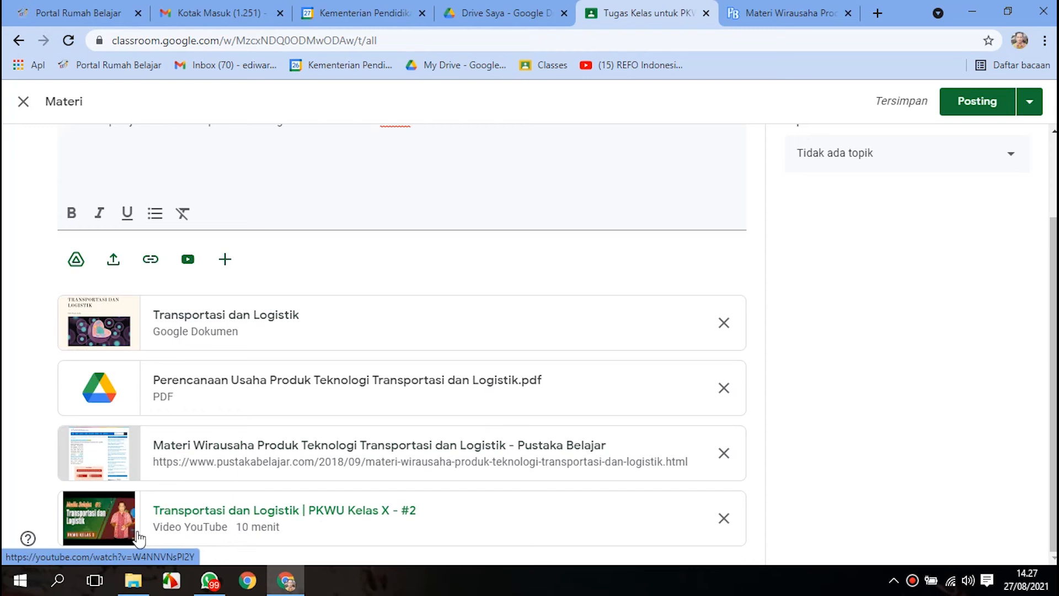
scroll(311, 521, "up", 2)
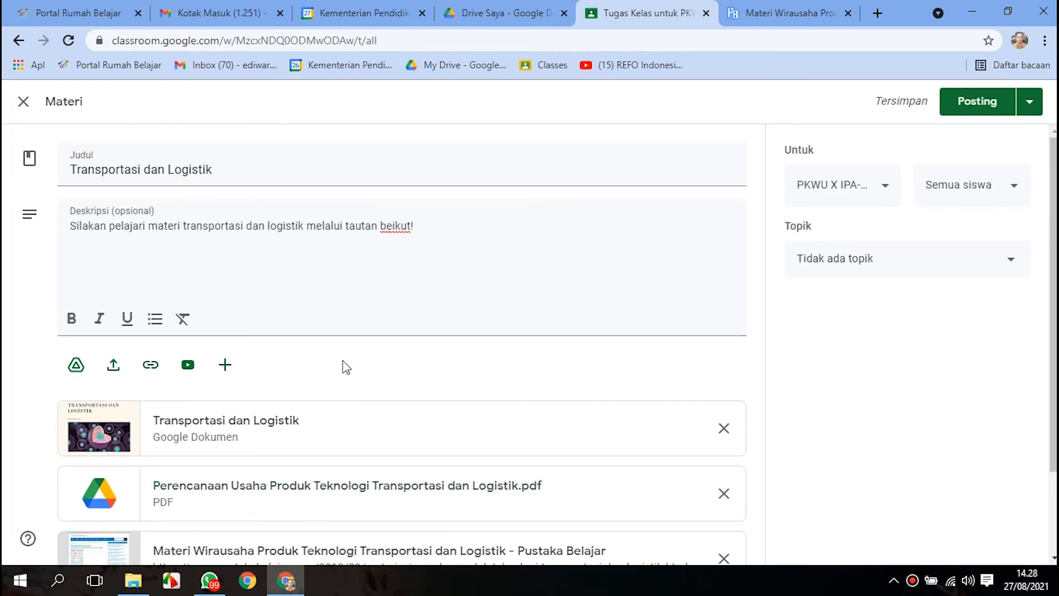
left_click(225, 366)
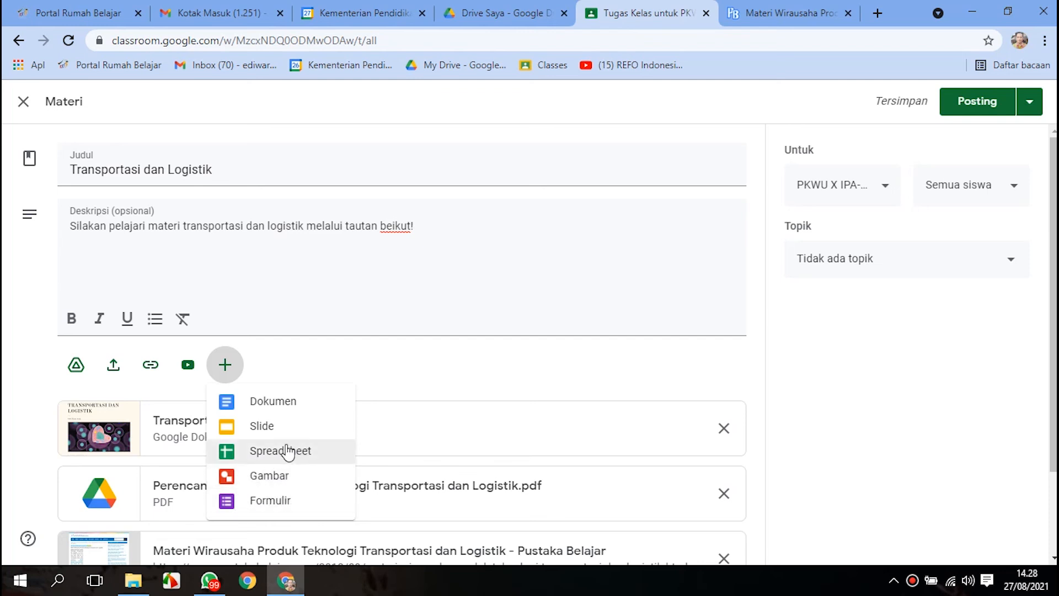
left_click(245, 367)
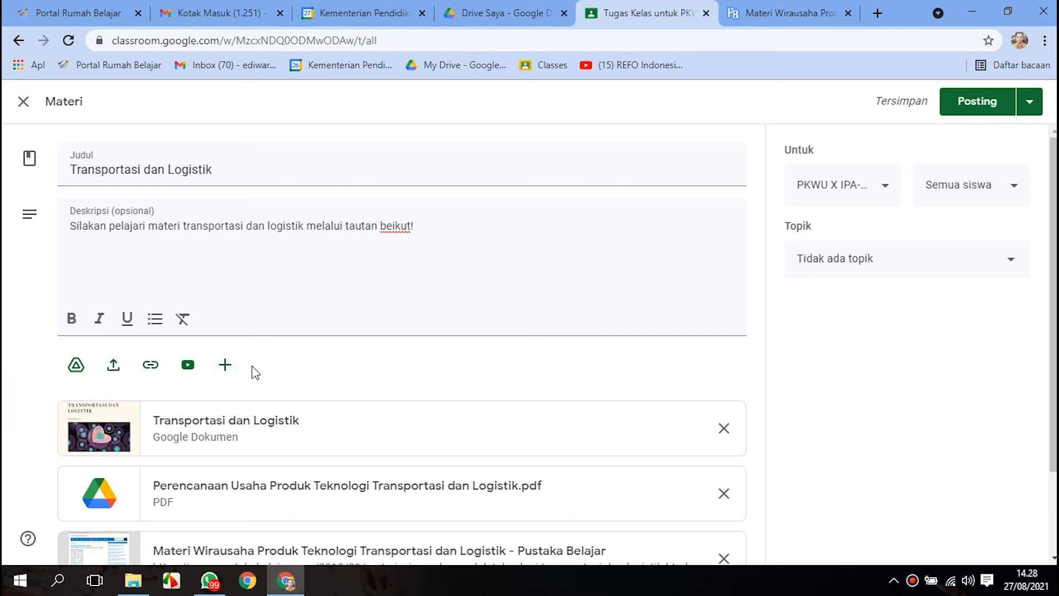
scroll(269, 386, "down", 2)
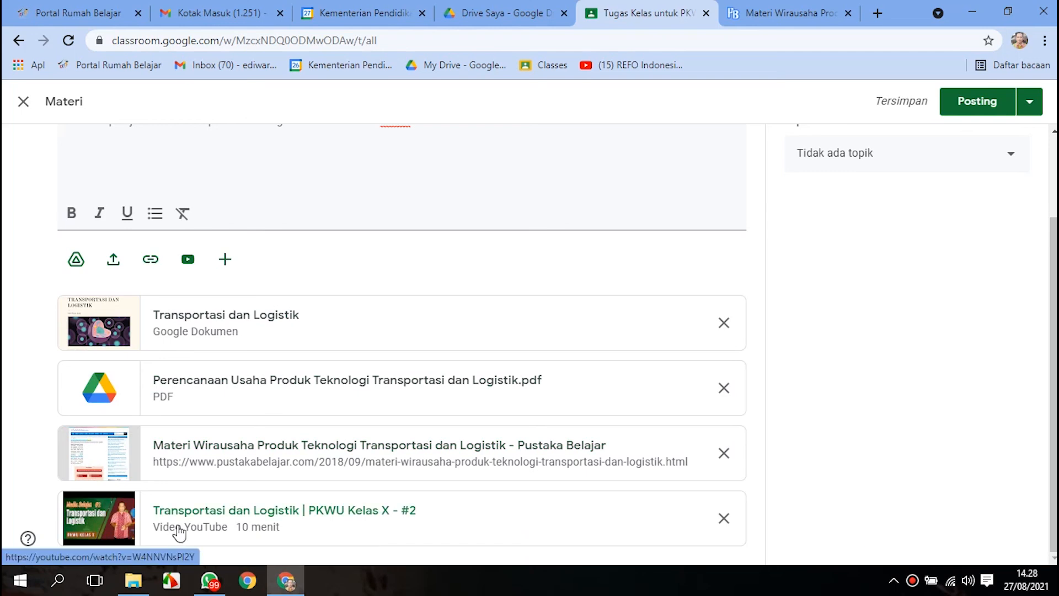
scroll(254, 497, "up", 2)
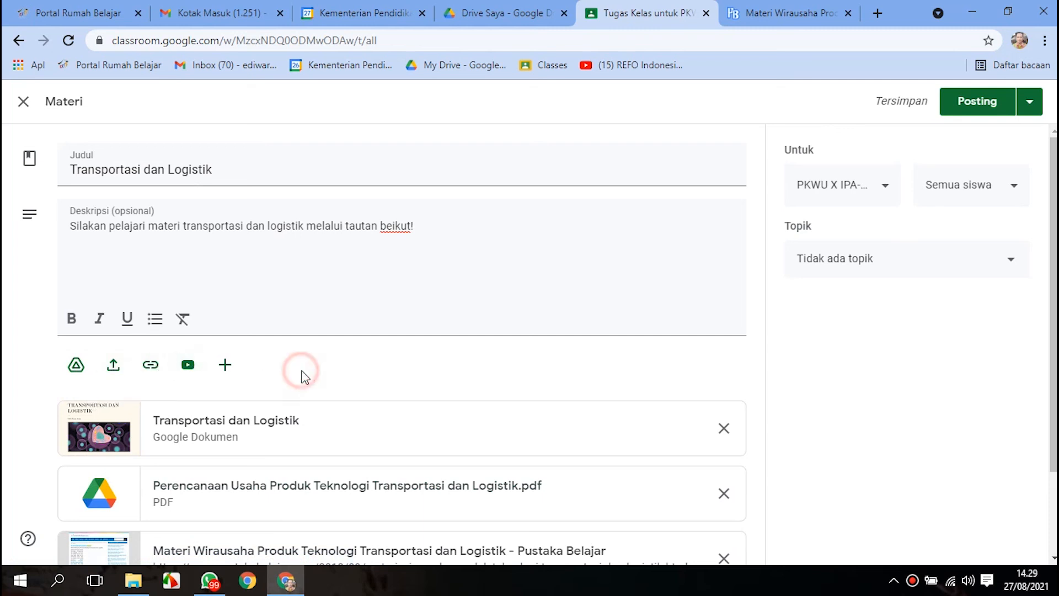
Step: Assign the material to the topic MATERI and post it immediately to the class
left_click(825, 261)
left_click(809, 353)
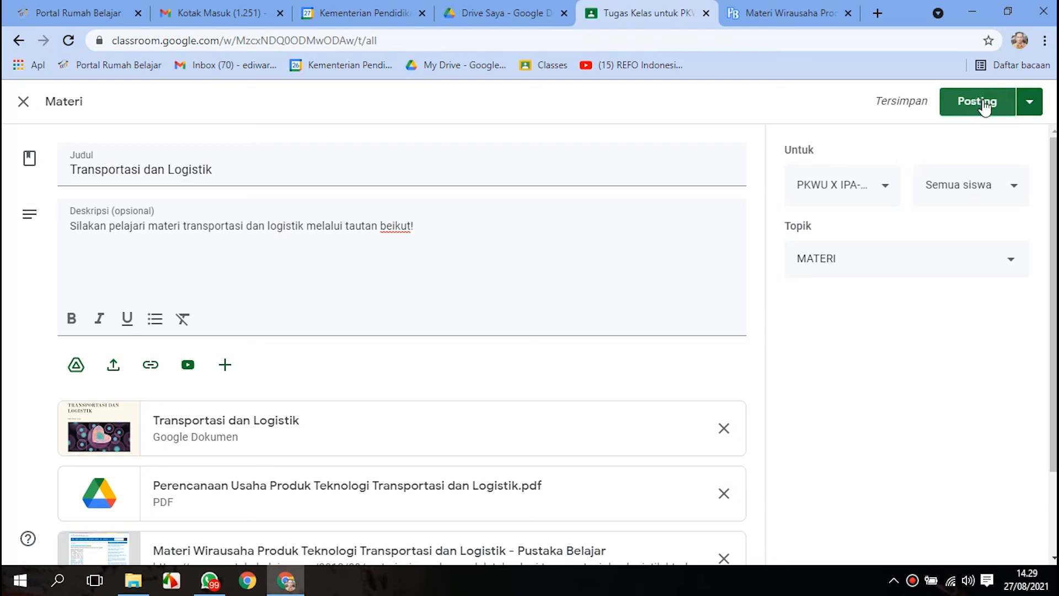
left_click(1029, 106)
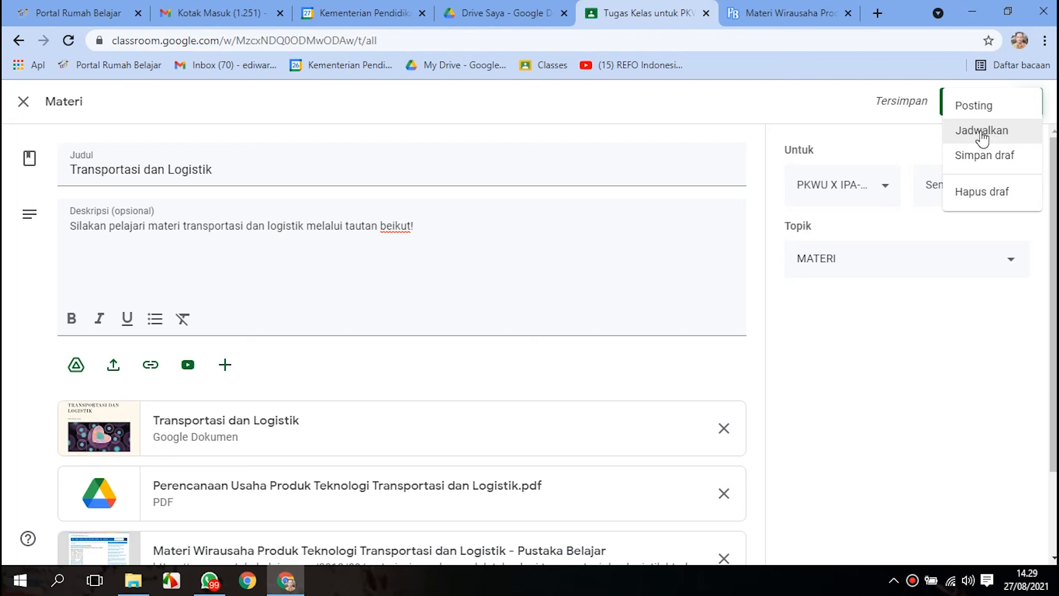
left_click(821, 107)
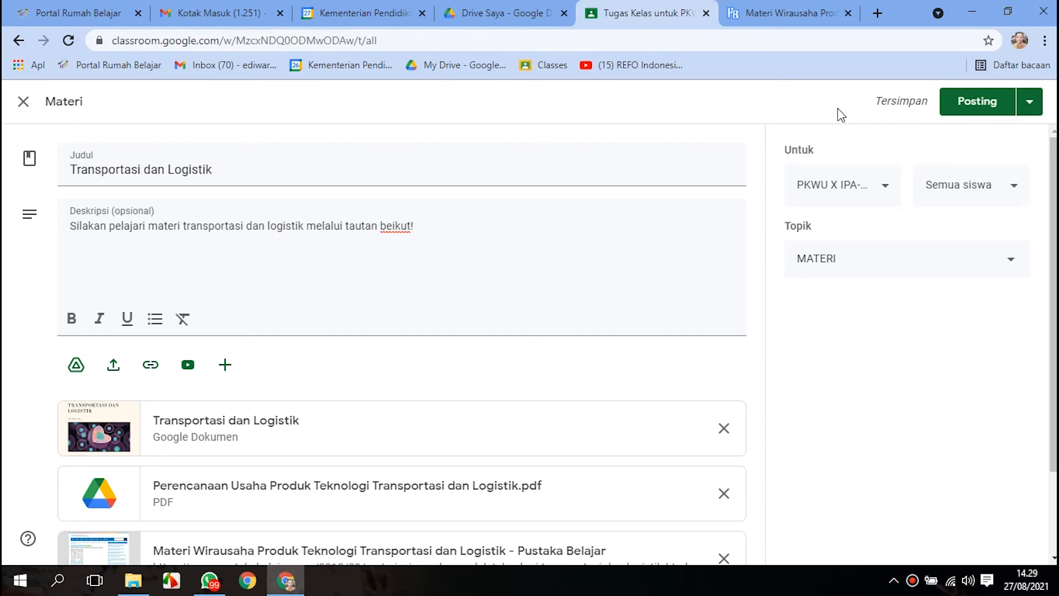
left_click(970, 107)
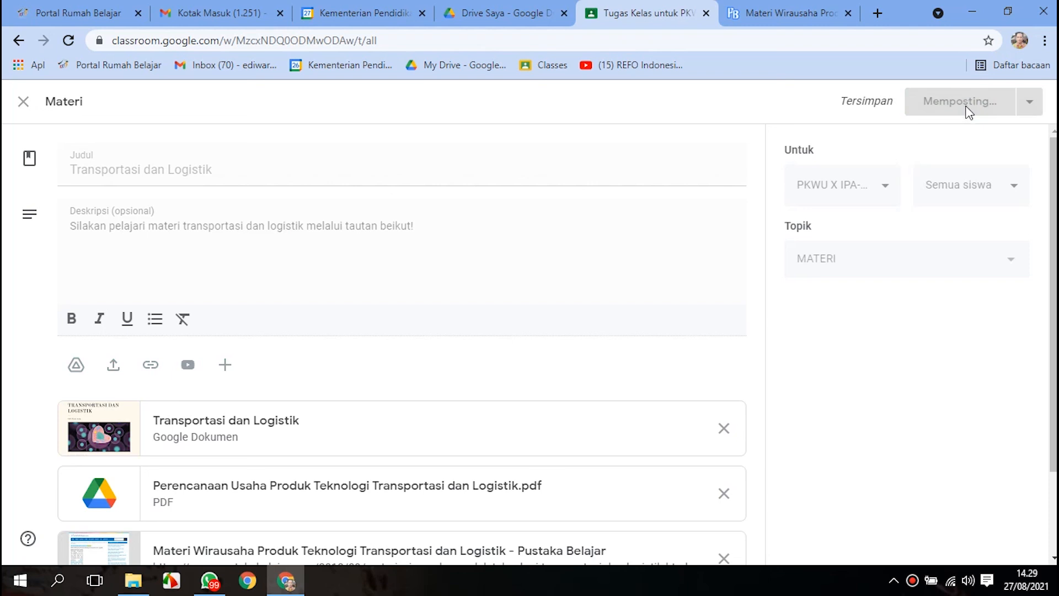